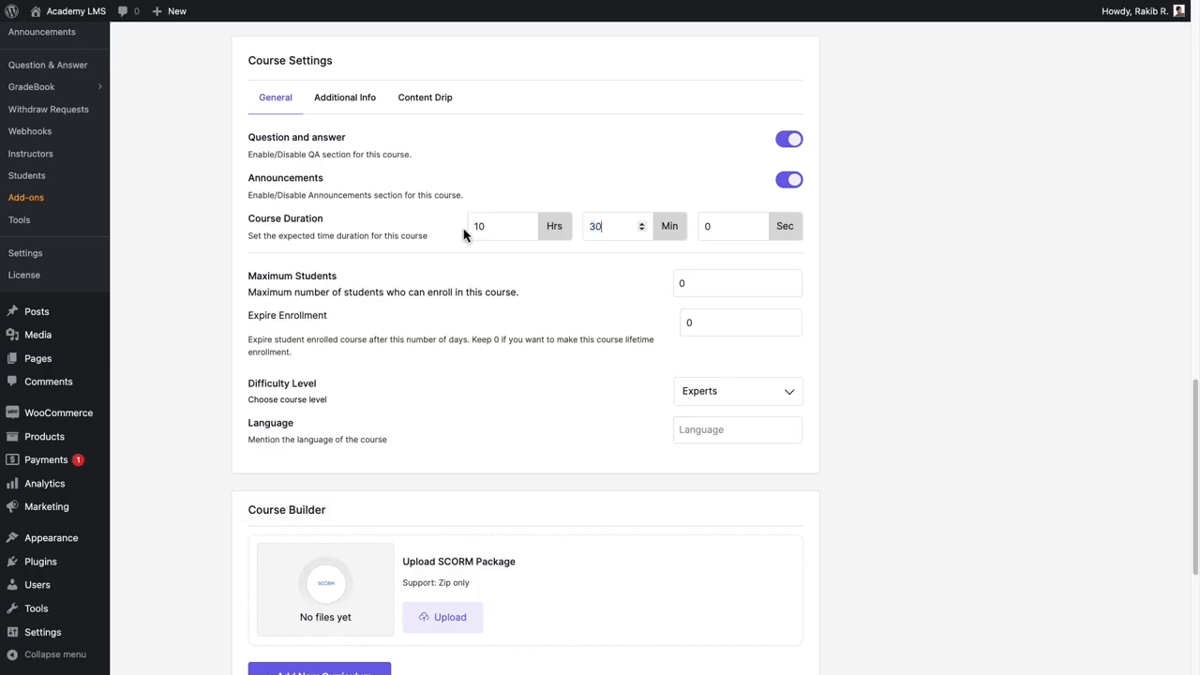
# Set the maximum number of students to 100 and clear the Expire Enrollment value.
pyautogui.press('Tab')
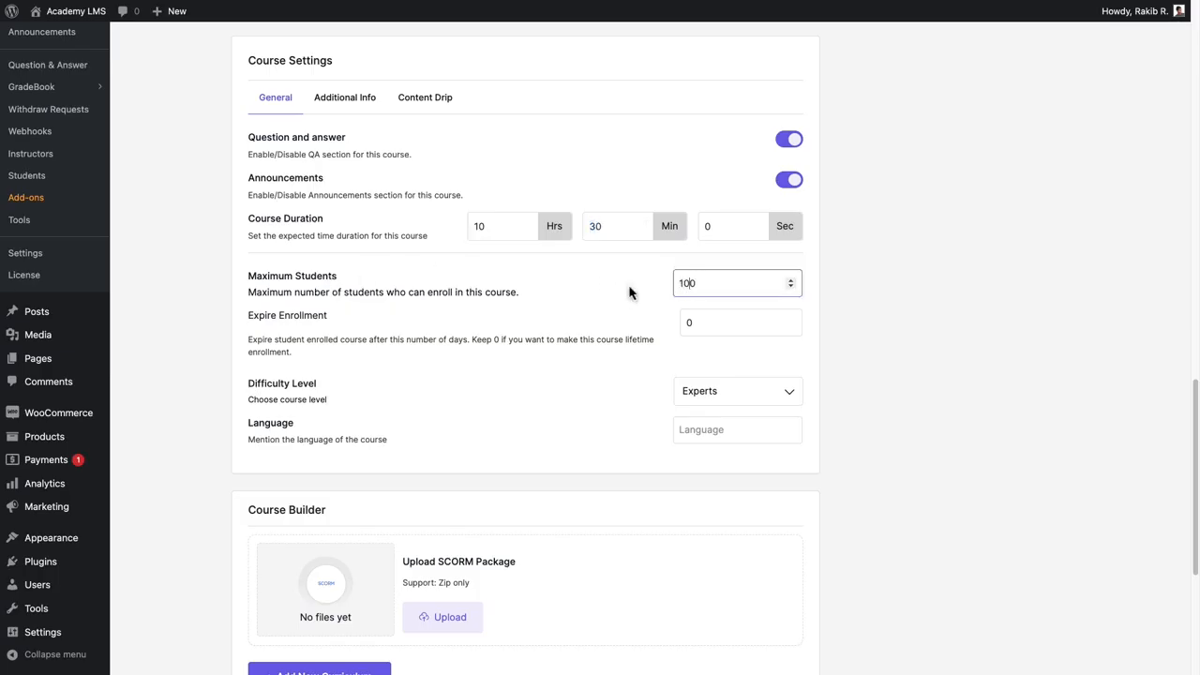
pyautogui.press('Tab')
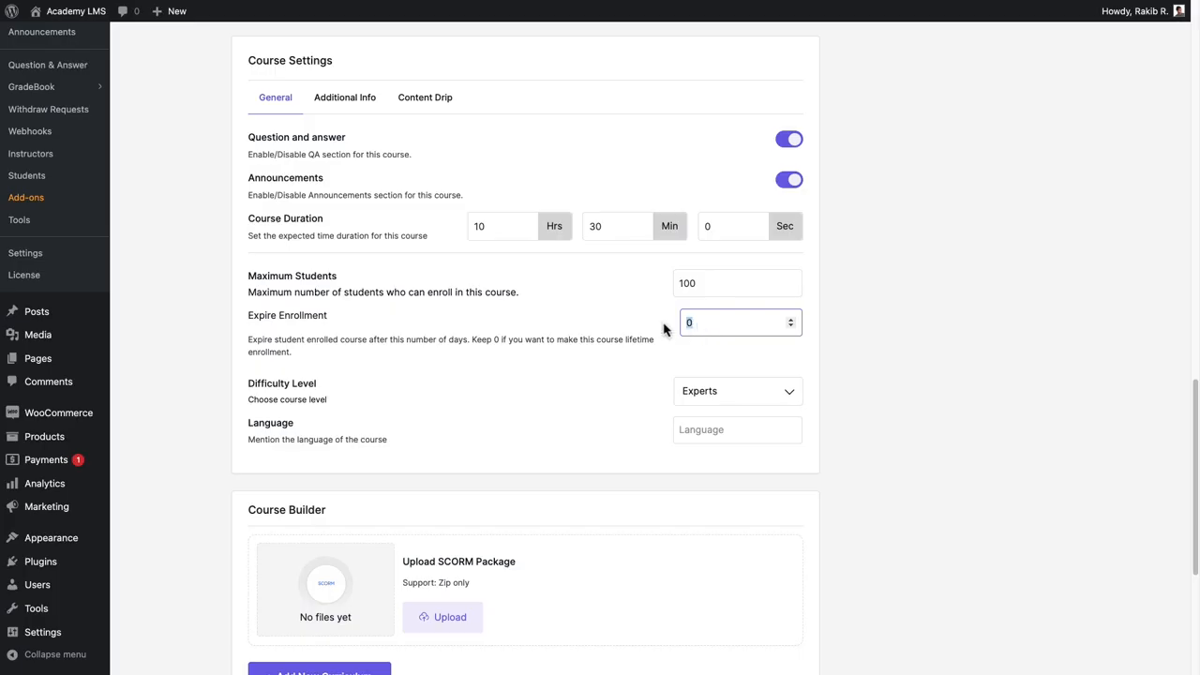
pyautogui.press('BackSpace')
pyautogui.press('BackSpace')
# Set the difficulty level to Intermediate and the course language to English.
pyautogui.click(750, 394)
pyautogui.click(761, 420)
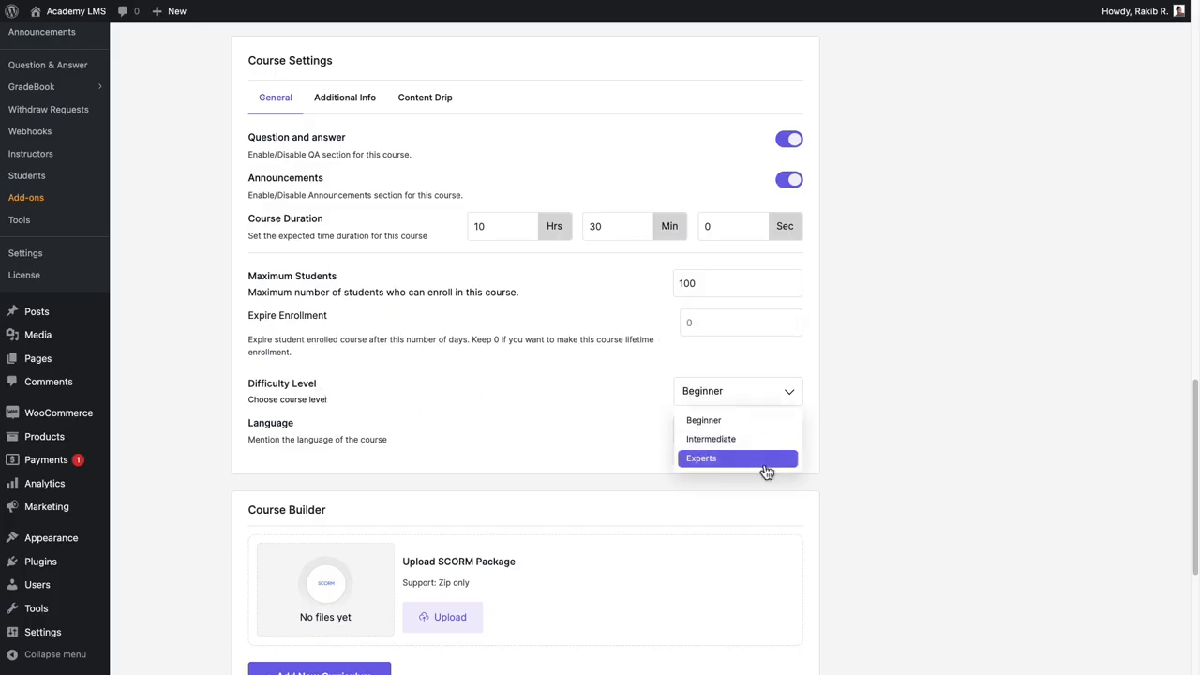
pyautogui.click(766, 438)
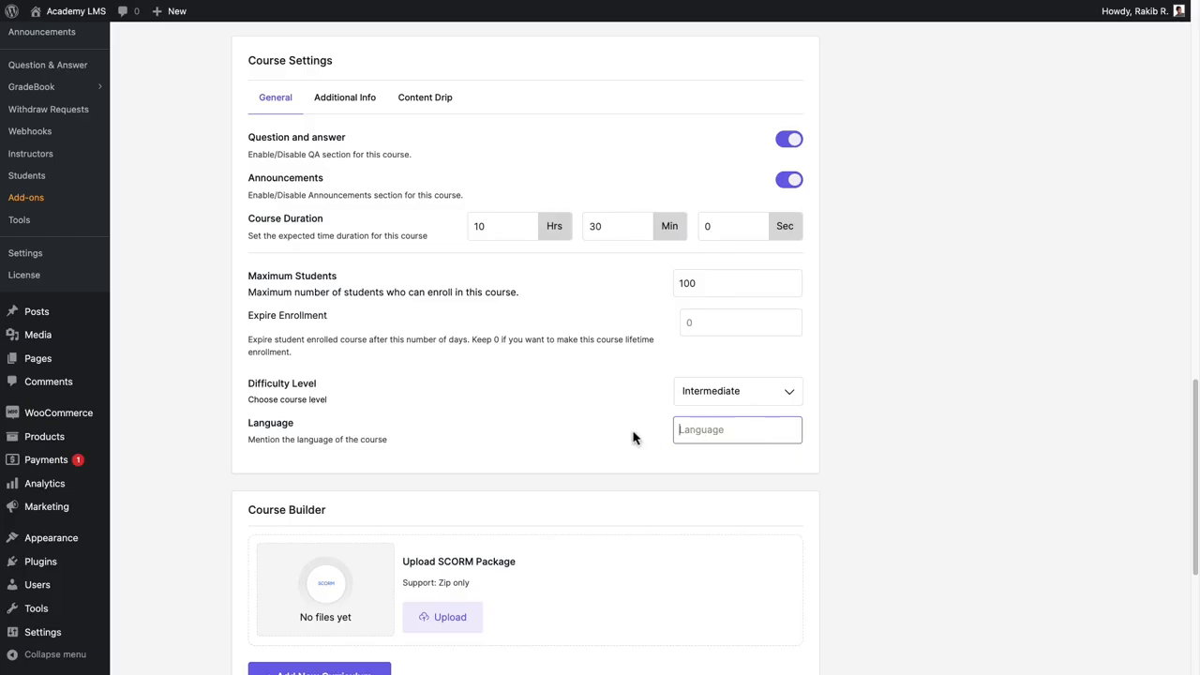
pyautogui.write('English')
# On the Additional Info tab, paste the course benefits text into Benefits of the course and enlarge that box.
pyautogui.click(364, 103)
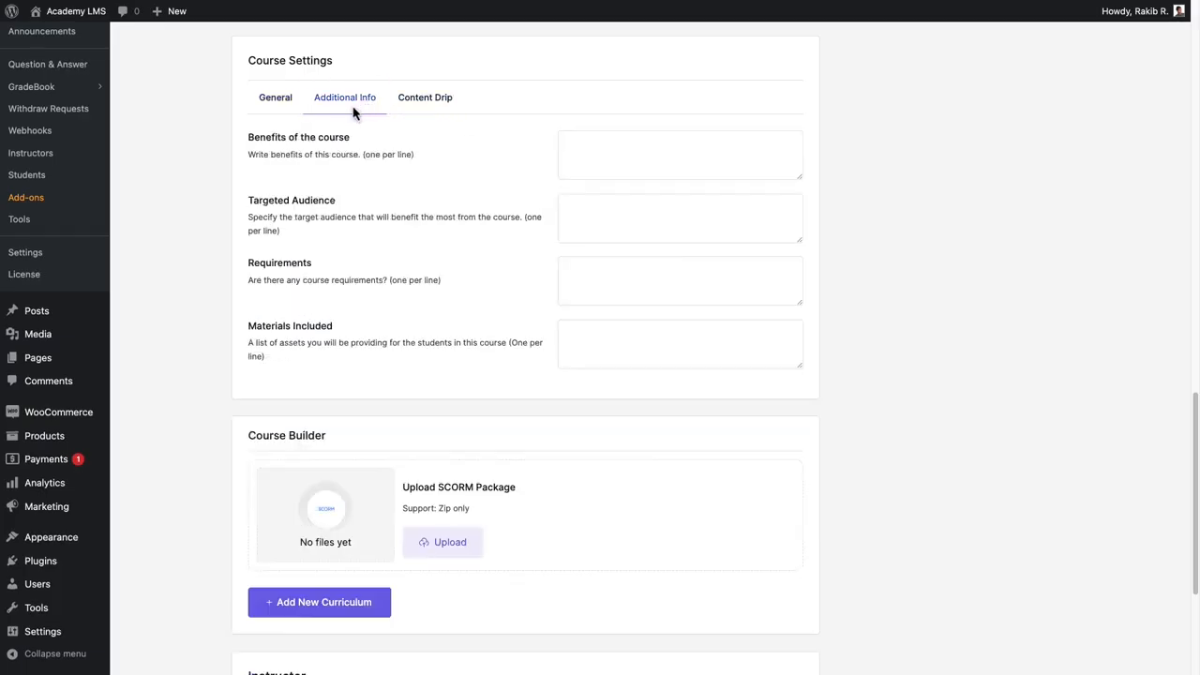
pyautogui.moveTo(248, 143); pyautogui.dragTo(369, 148)
pyautogui.click(370, 148)
pyautogui.hotkey('ctrl', 'v')
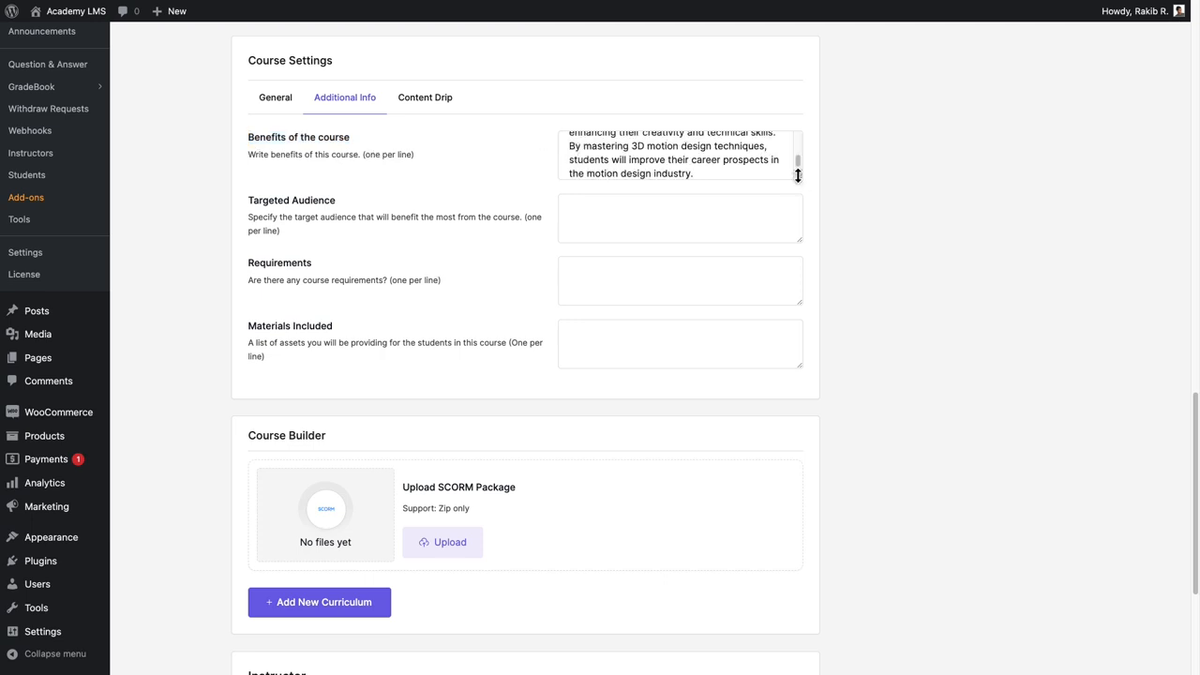
pyautogui.moveTo(797, 175); pyautogui.dragTo(798, 214)
pyautogui.scroll(2, 798, 210)
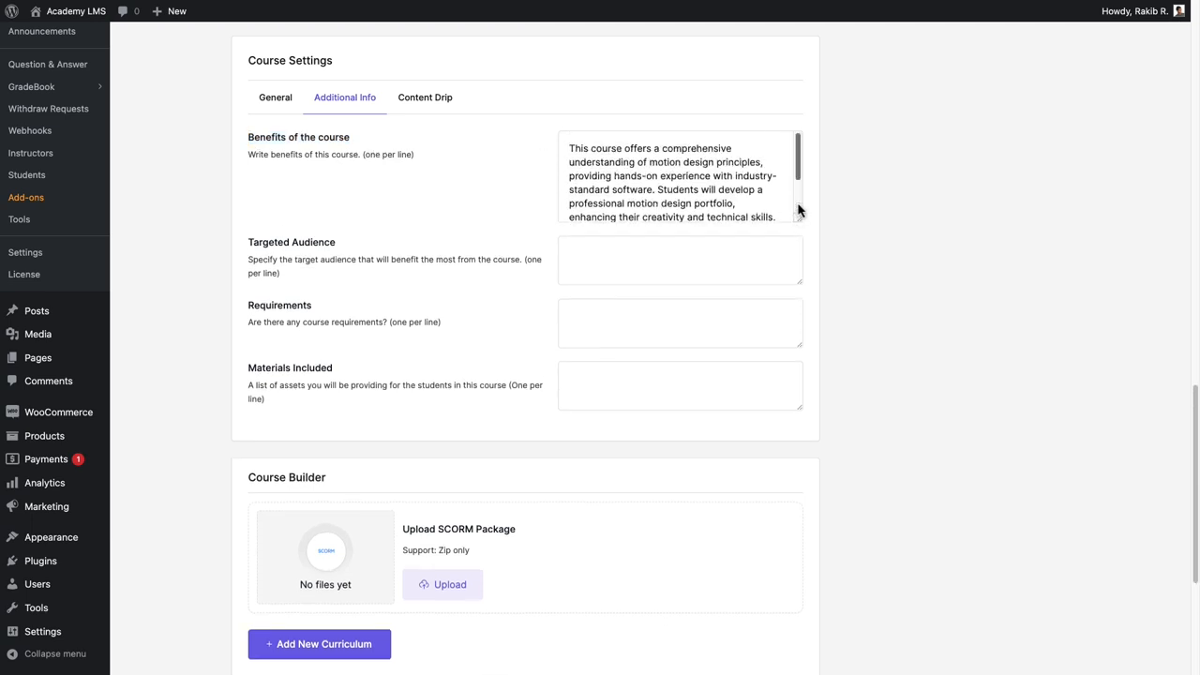
# Paste descriptions into the Targeted Audience, Requirements and Materials Included fields.
pyautogui.click(567, 251)
pyautogui.hotkey('ctrl', 'v')
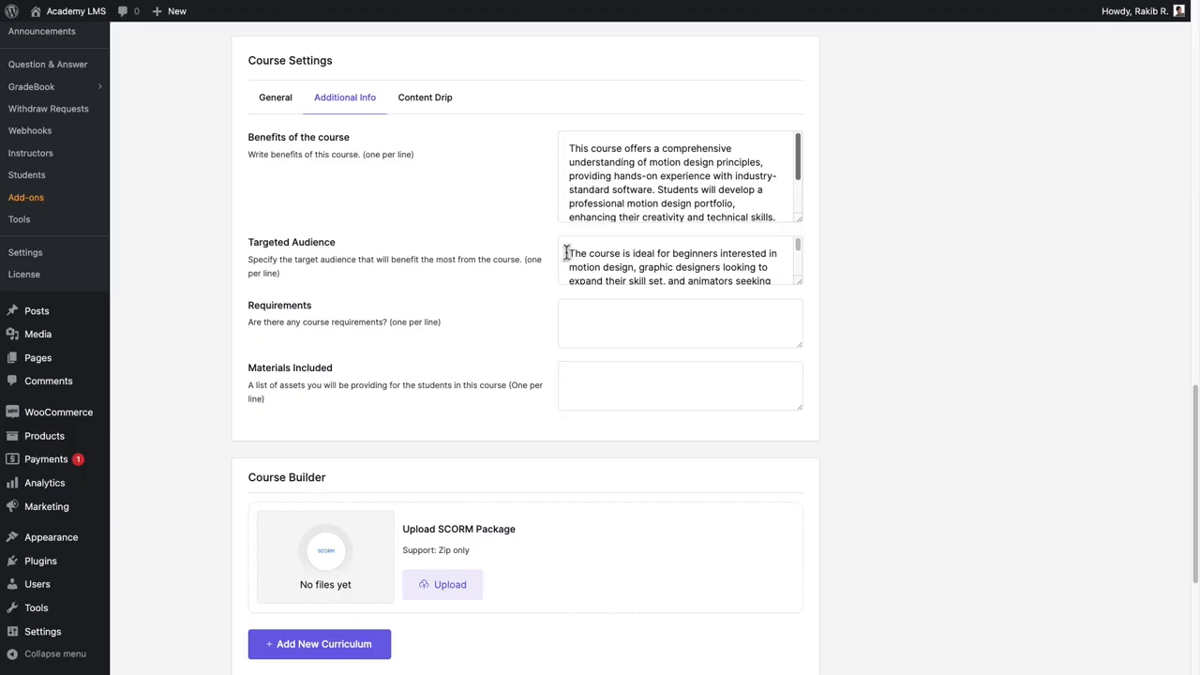
pyautogui.press('Tab')
pyautogui.hotkey('ctrl', 'v')
pyautogui.press('Tab')
pyautogui.hotkey('ctrl', 'v')
pyautogui.scroll(-2, 768, 328)
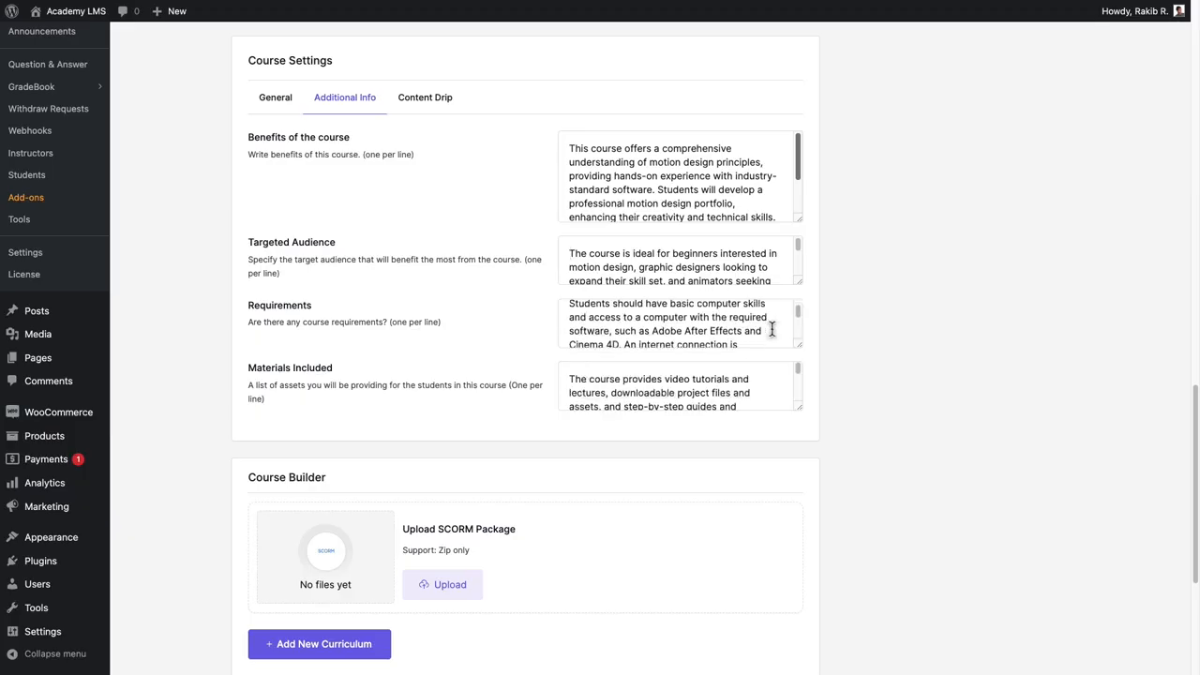
pyautogui.scroll(-2, 766, 387)
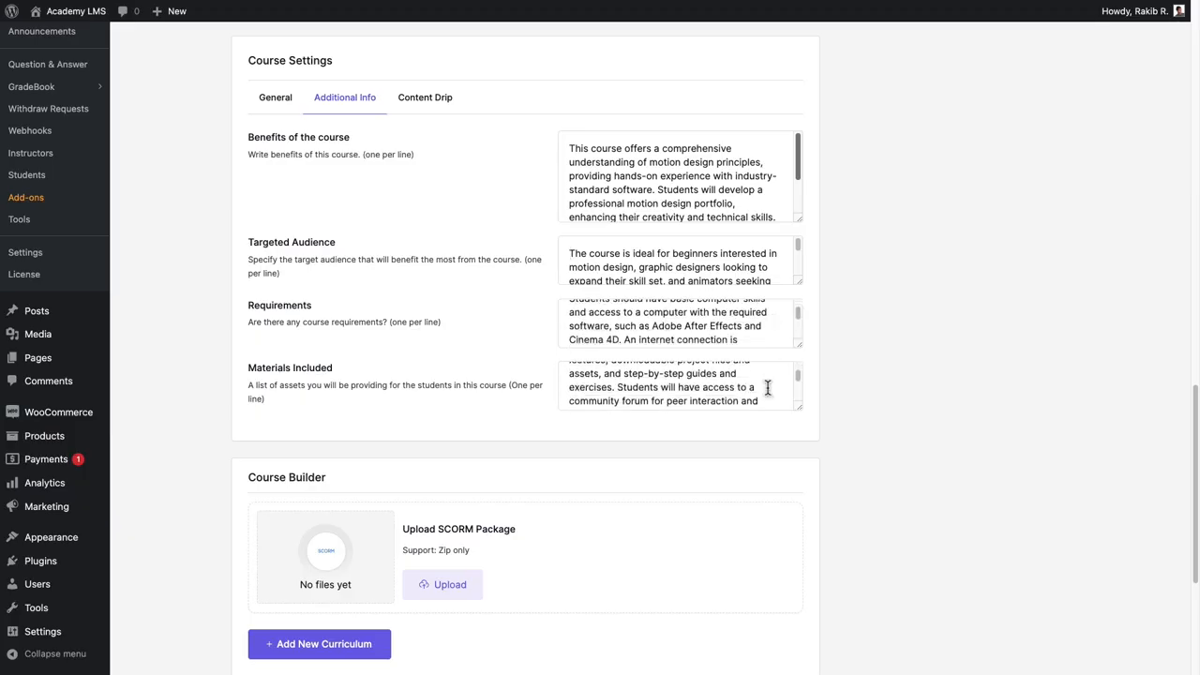
# Enable Content Drip and choose the option making course content available sequentially.
pyautogui.click(450, 115)
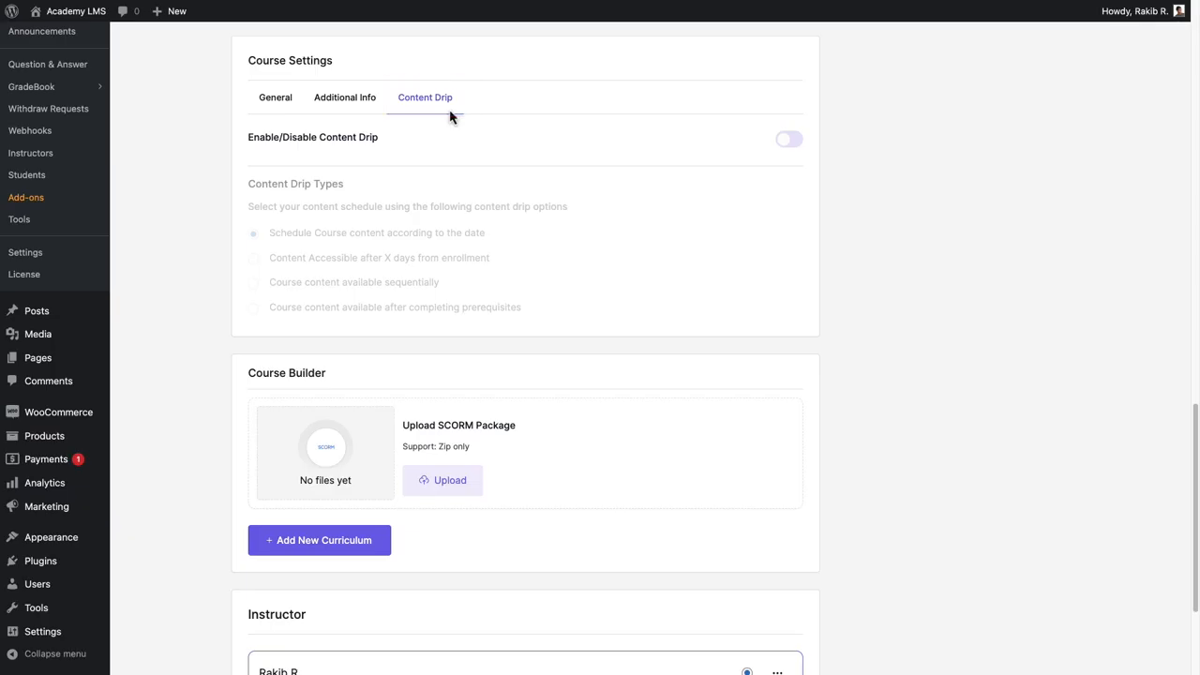
pyautogui.click(790, 142)
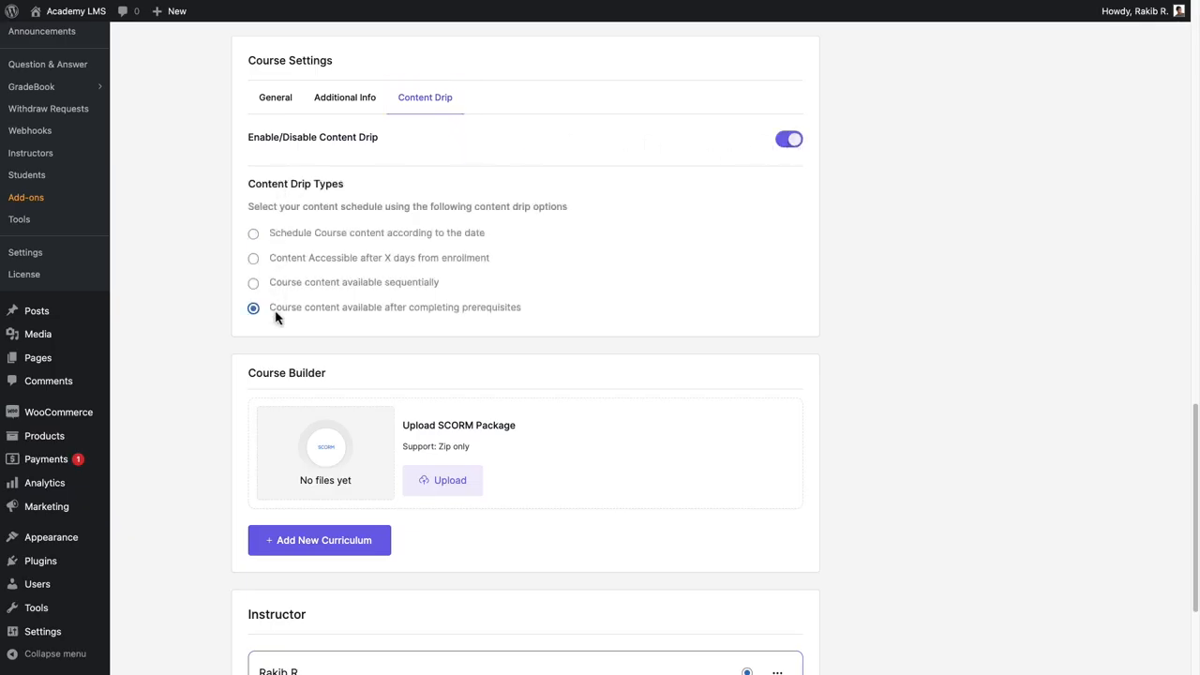
pyautogui.click(280, 285)
pyautogui.moveTo(328, 376); pyautogui.dragTo(247, 367)
pyautogui.click(357, 382)
pyautogui.moveTo(401, 434); pyautogui.dragTo(539, 437)
pyautogui.click(539, 437)
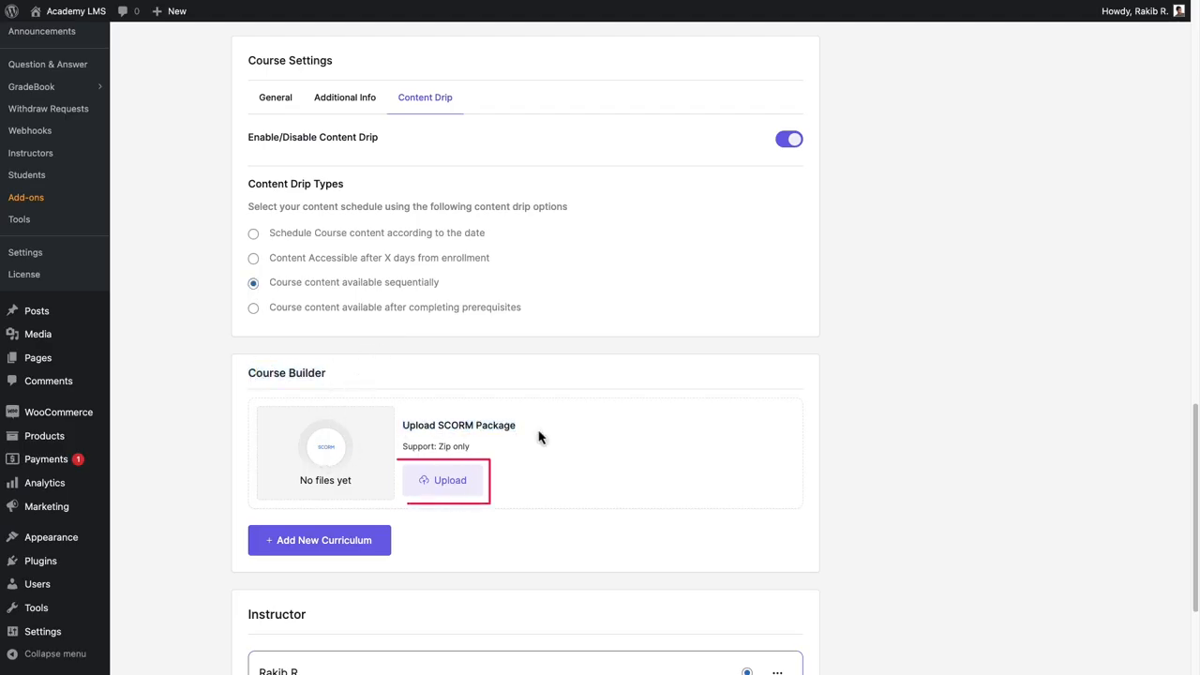
pyautogui.click(446, 484)
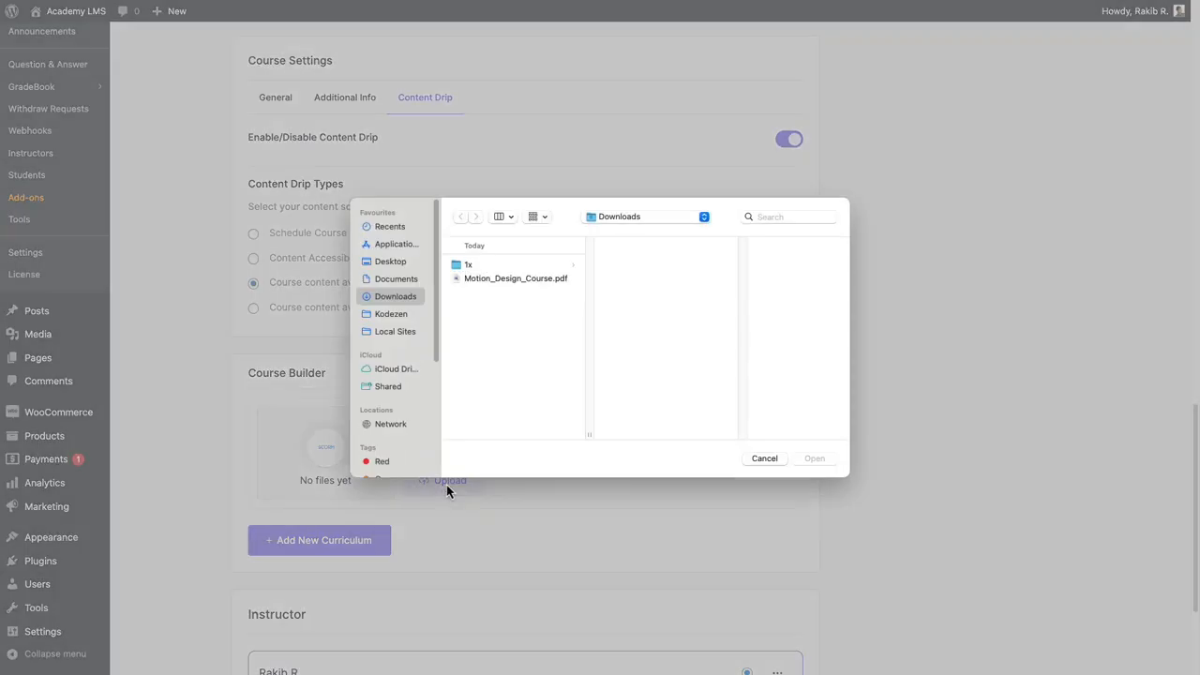
pyautogui.press('Escape')
# Add a new curriculum titled 'Mastering 3D Motion Design: From Basics to Brilliance'.
pyautogui.scroll(-2, 449, 489)
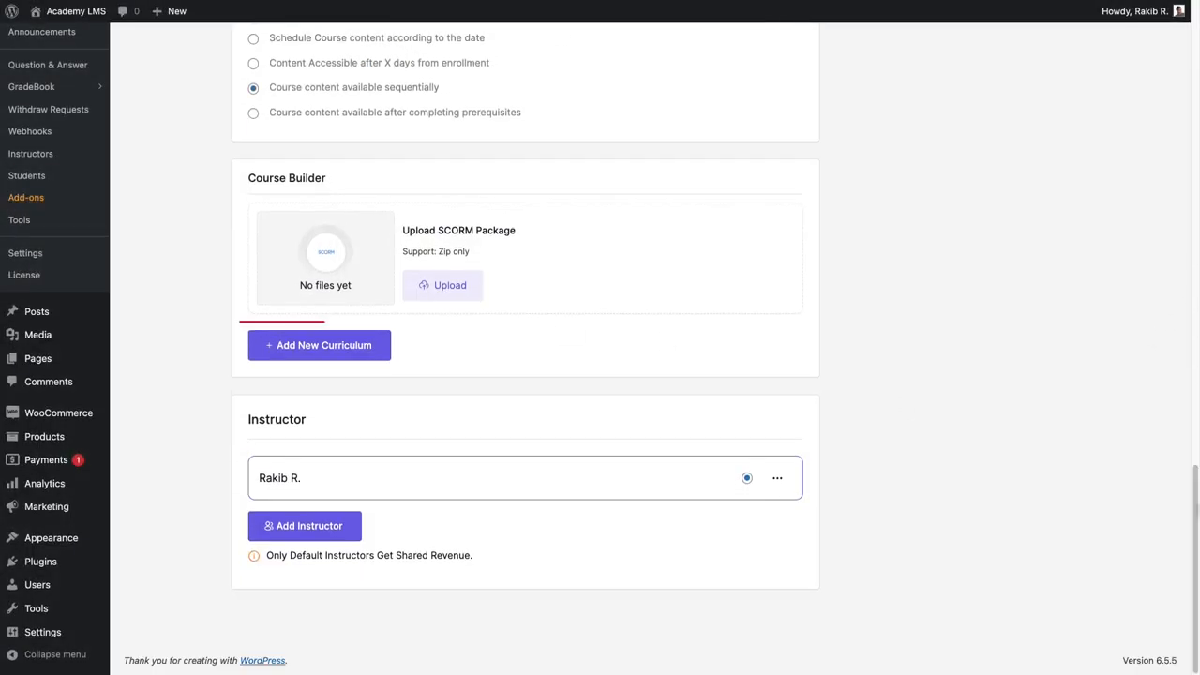
pyautogui.click(263, 346)
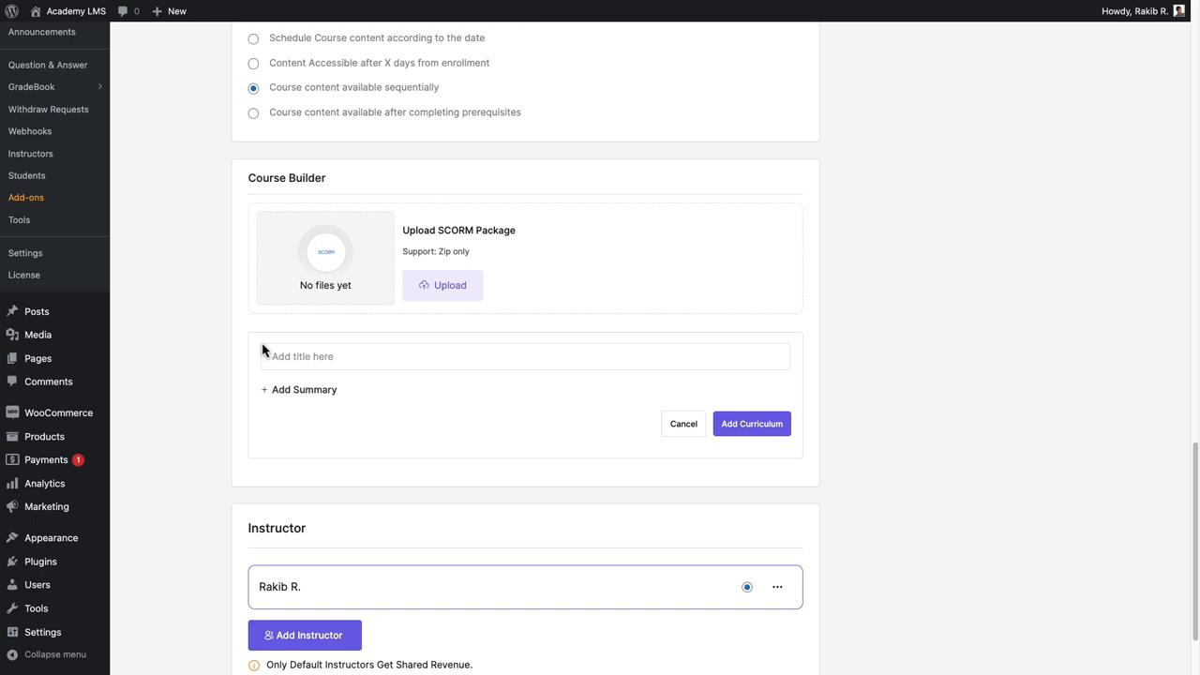
pyautogui.click(266, 355)
pyautogui.write('Mastering 3D Motion Design: From Basics to Brilliance')
pyautogui.click(309, 389)
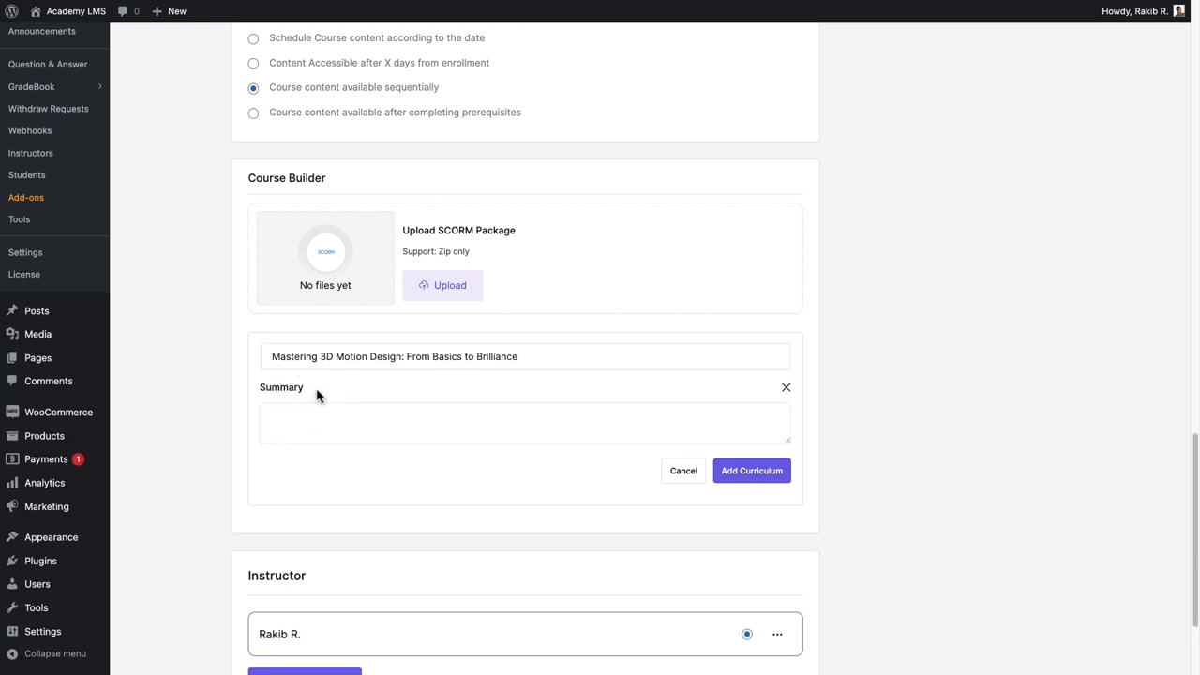
pyautogui.click(752, 473)
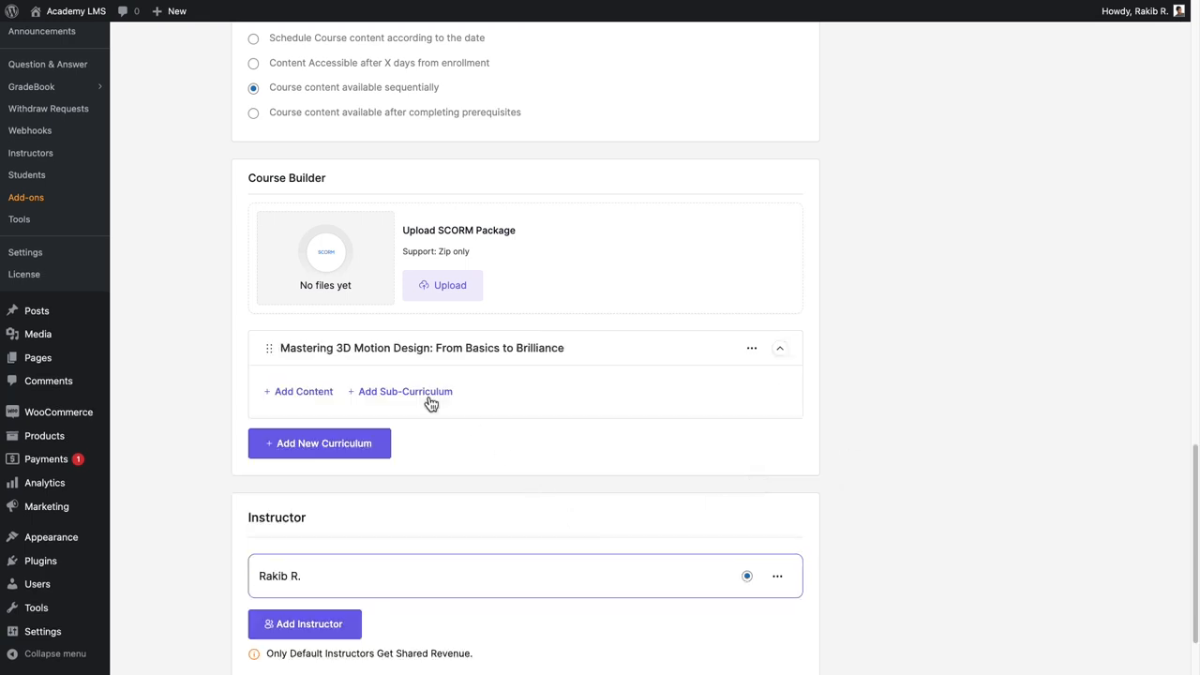
# Open the curriculum's content picker and browse the existing lessons, quizzes, assignments, meetings and tutor bookings.
pyautogui.click(302, 392)
pyautogui.moveTo(469, 63); pyautogui.dragTo(591, 60)
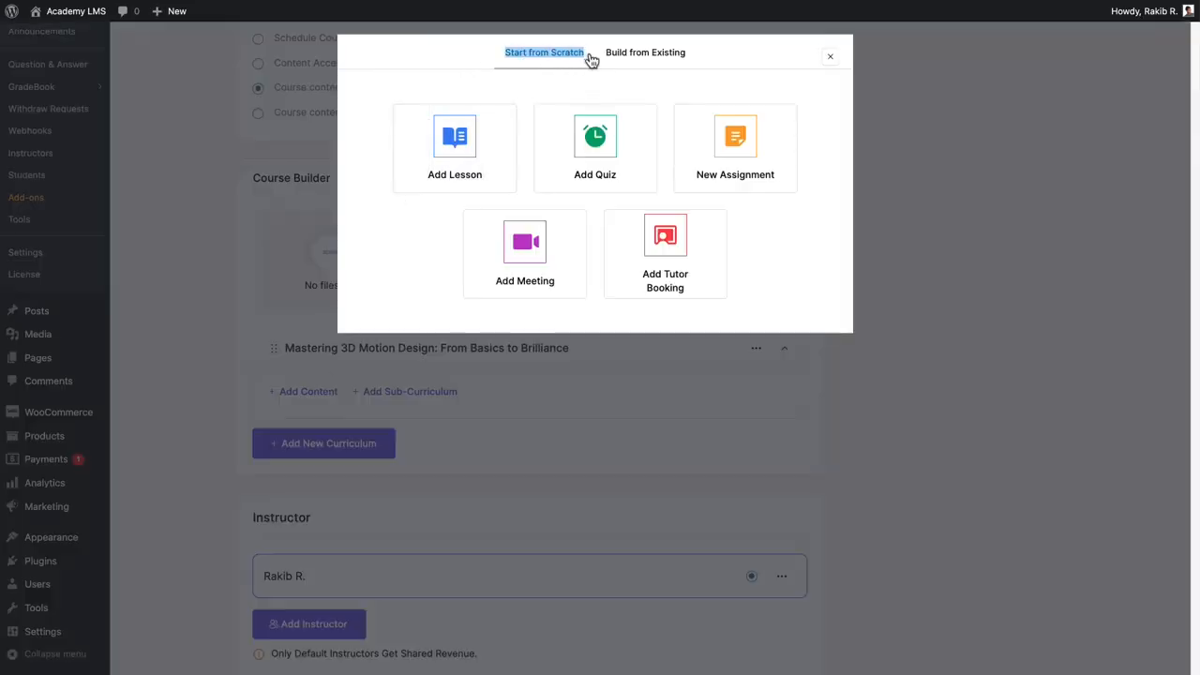
pyautogui.moveTo(701, 58); pyautogui.dragTo(606, 57)
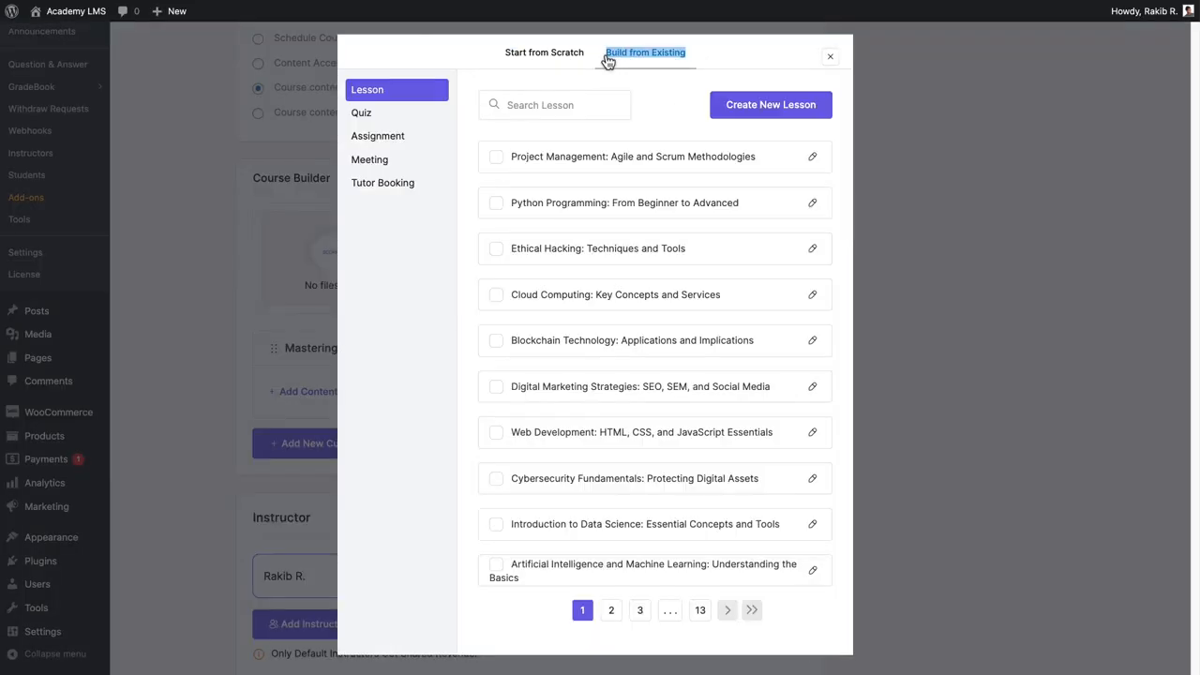
pyautogui.click(418, 113)
pyautogui.click(416, 137)
pyautogui.click(416, 160)
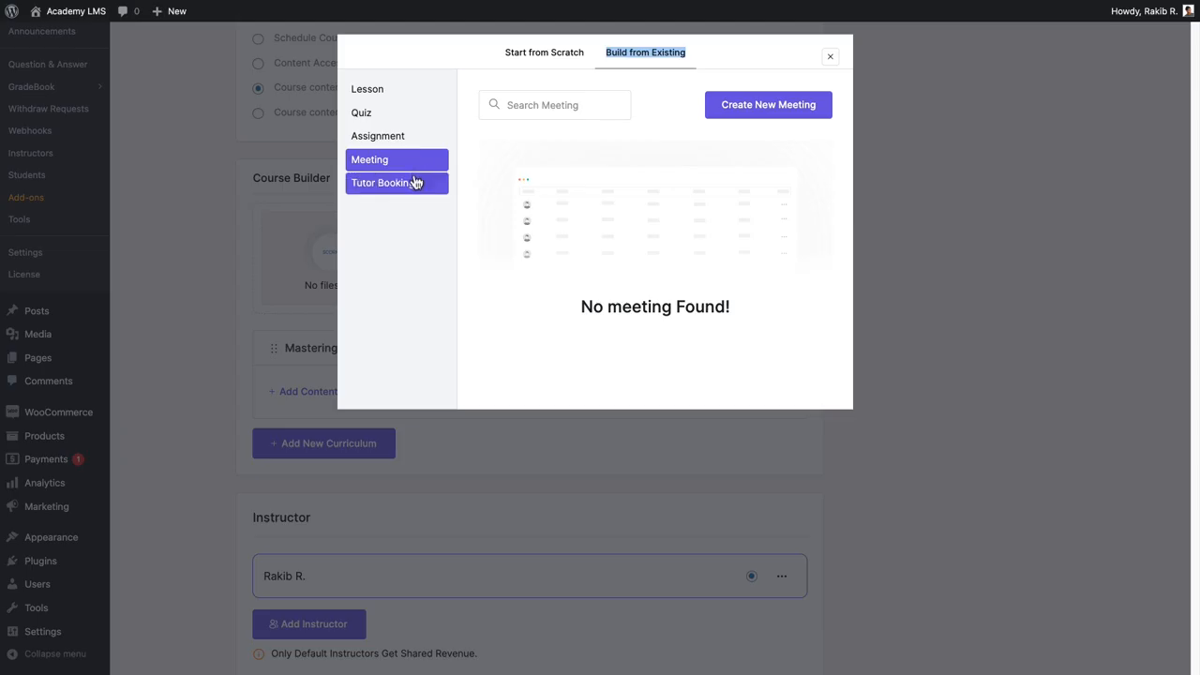
pyautogui.click(414, 182)
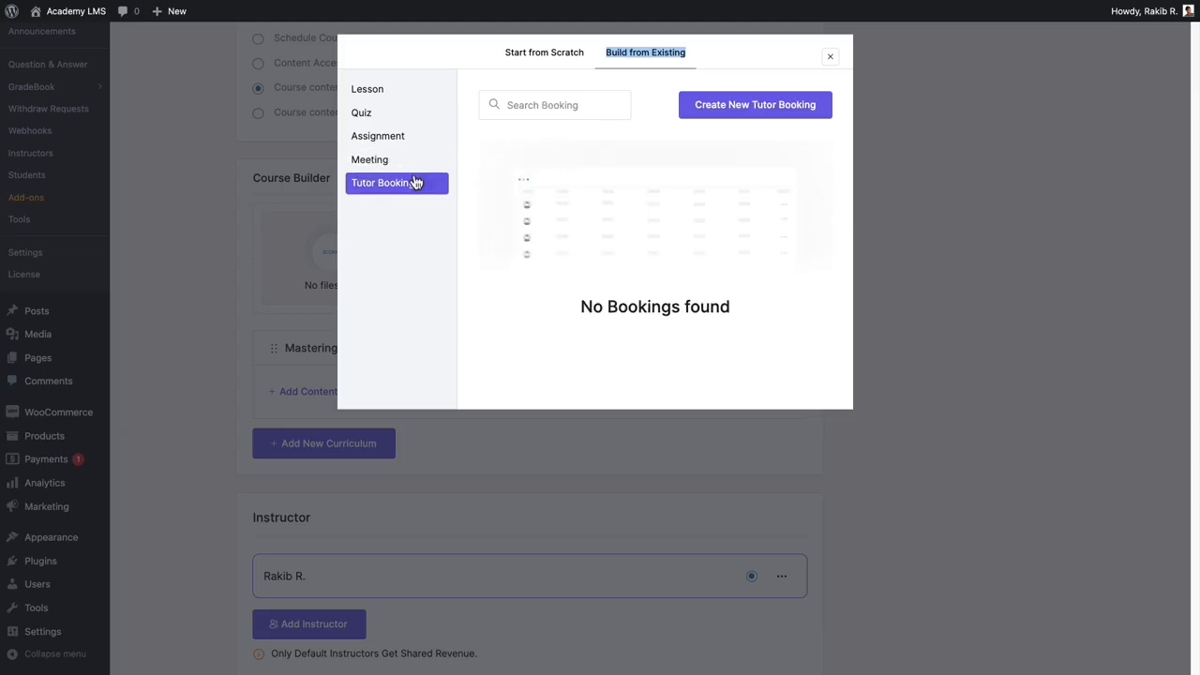
pyautogui.click(507, 54)
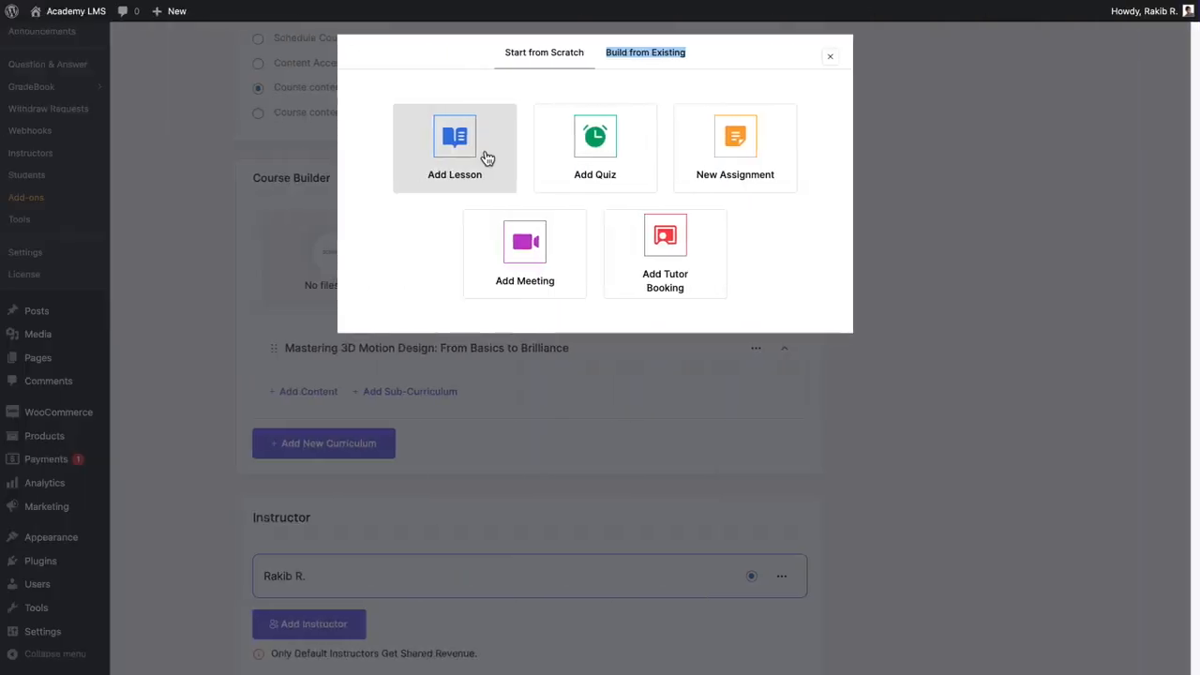
# Add a lesson titled 'Introduction to Motion Design' and expand the lesson editor to full screen.
pyautogui.click(486, 157)
pyautogui.click(410, 128)
pyautogui.write('Introduction to Motion Design')
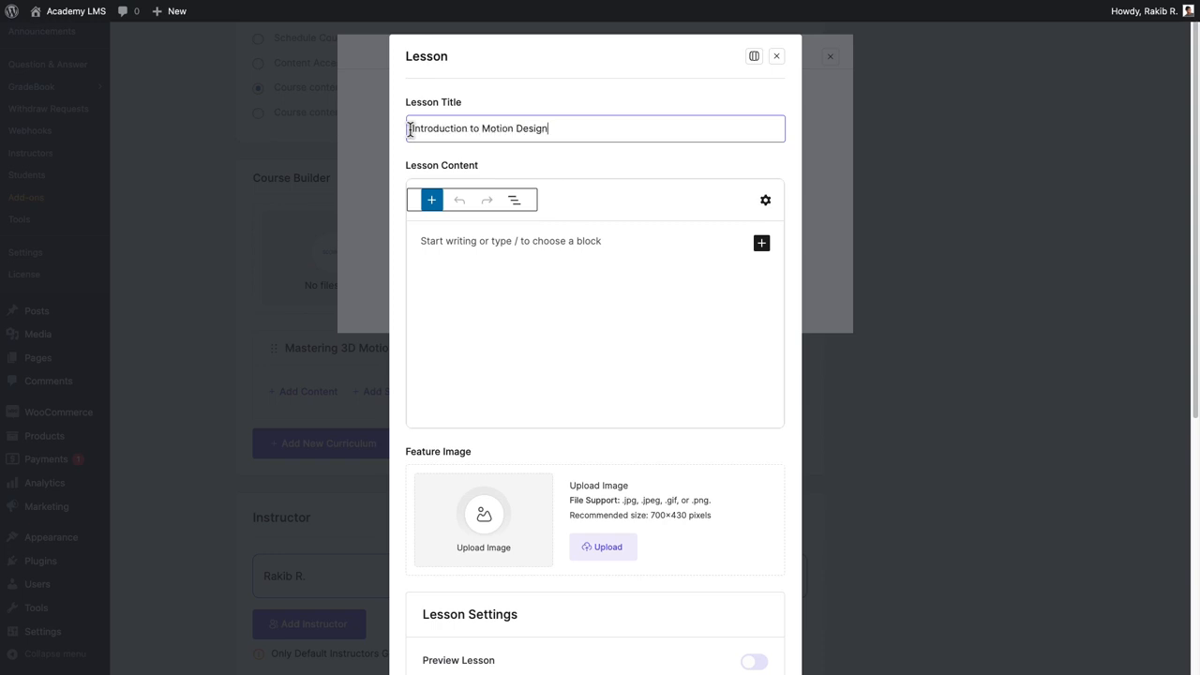
pyautogui.click(754, 56)
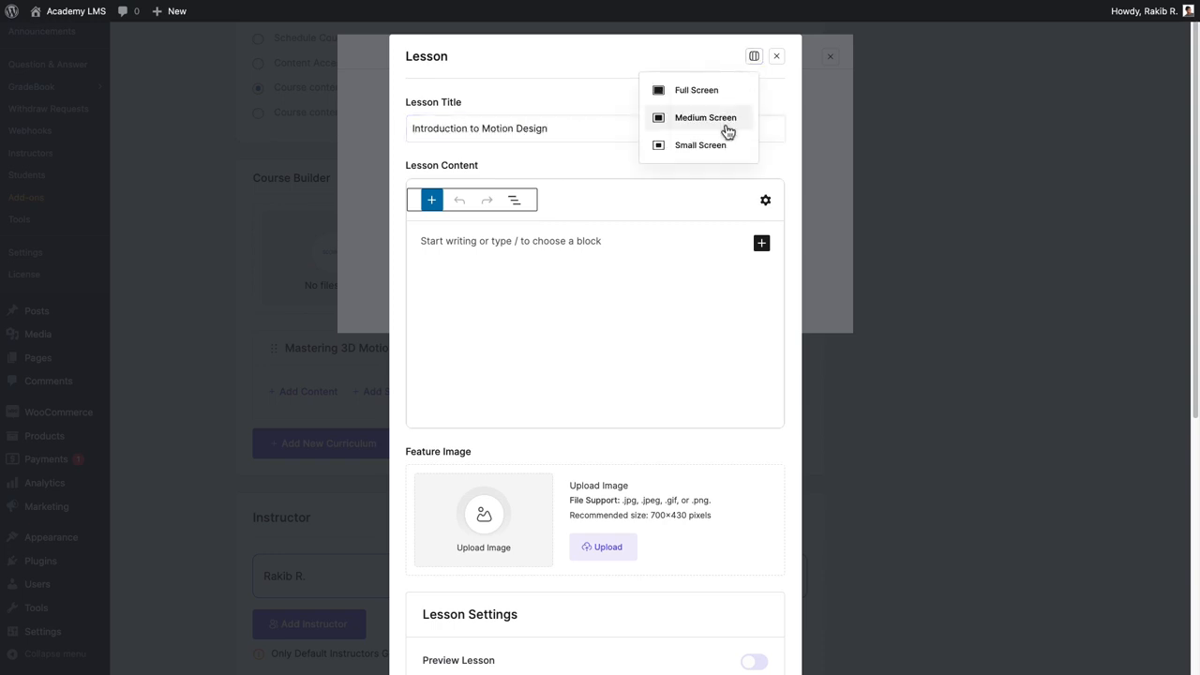
pyautogui.click(714, 90)
# Paste the lesson description into the lesson content.
pyautogui.scroll(-5, 723, 312)
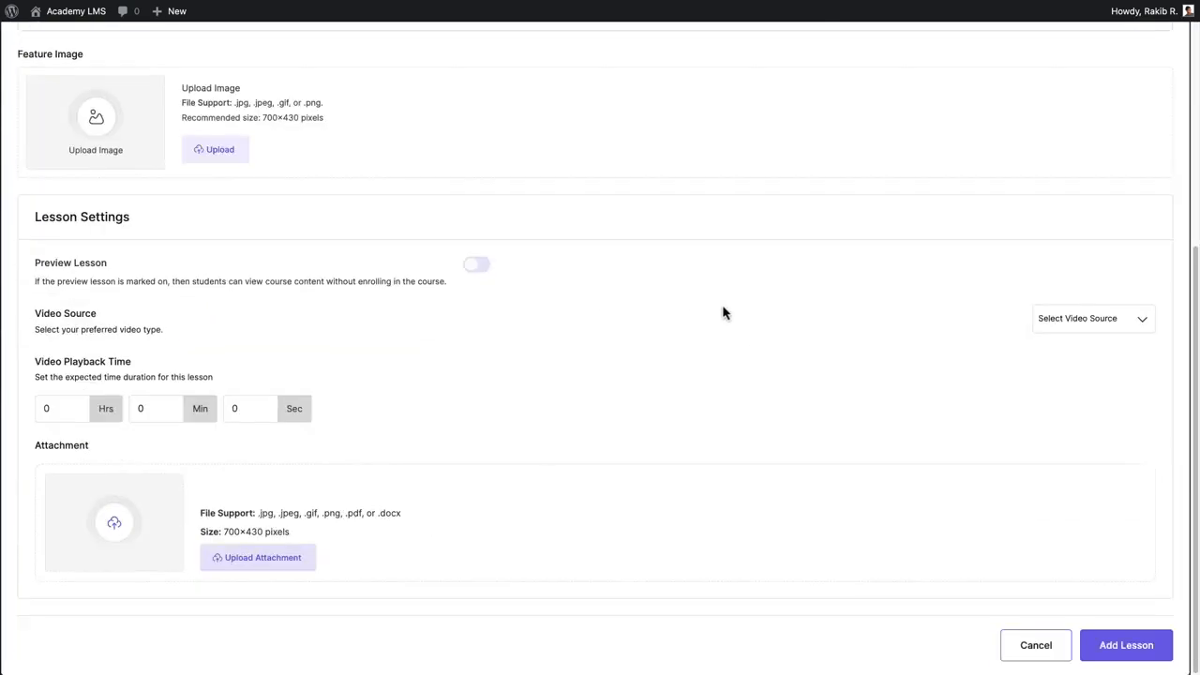
pyautogui.scroll(5, 722, 312)
pyautogui.click(34, 227)
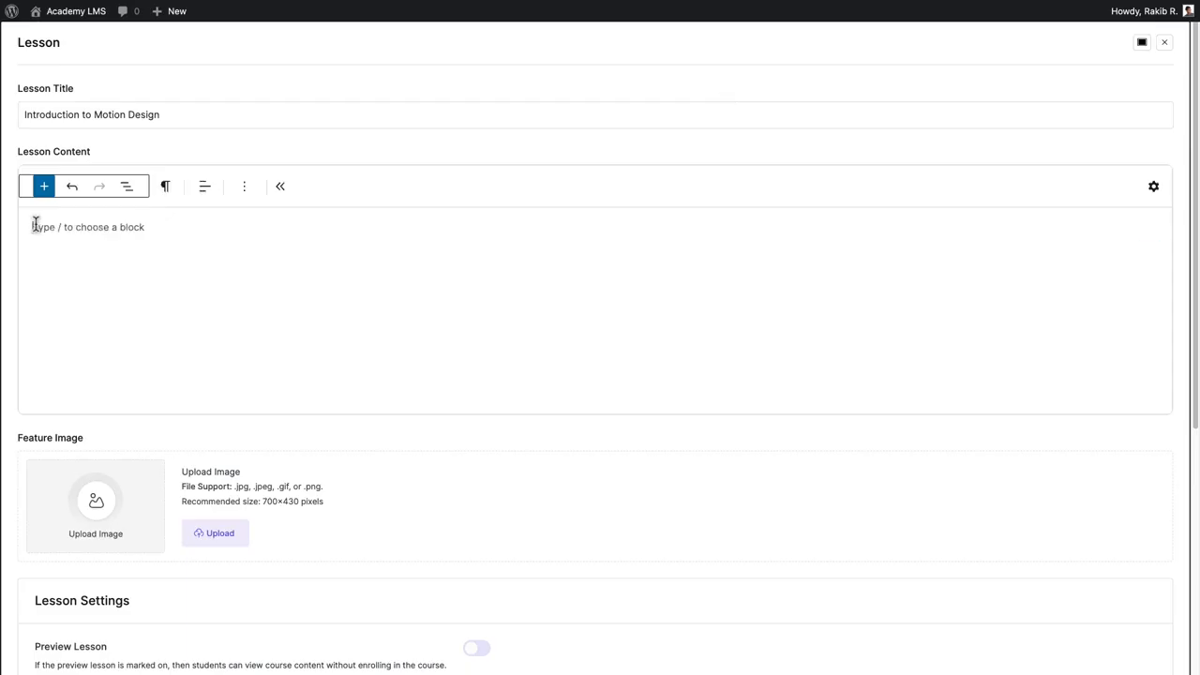
pyautogui.write('In this lesson, students will be introduced to the world of motion design. We will explore the history, key concepts, and tools used in the industry. By the end of this lesson, students will have a solid understanding of what motion design entails and its applications.')
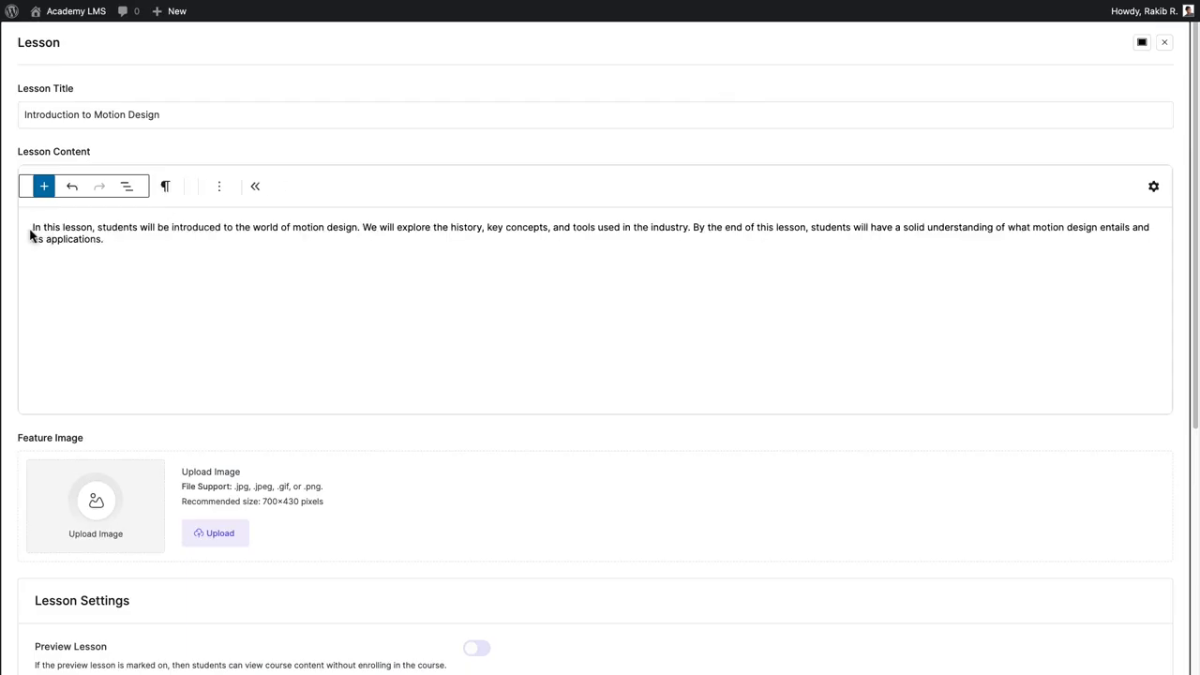
# Set the lesson's feature image to rakib-scaled.jpg from the media library.
pyautogui.click(239, 540)
pyautogui.click(84, 192)
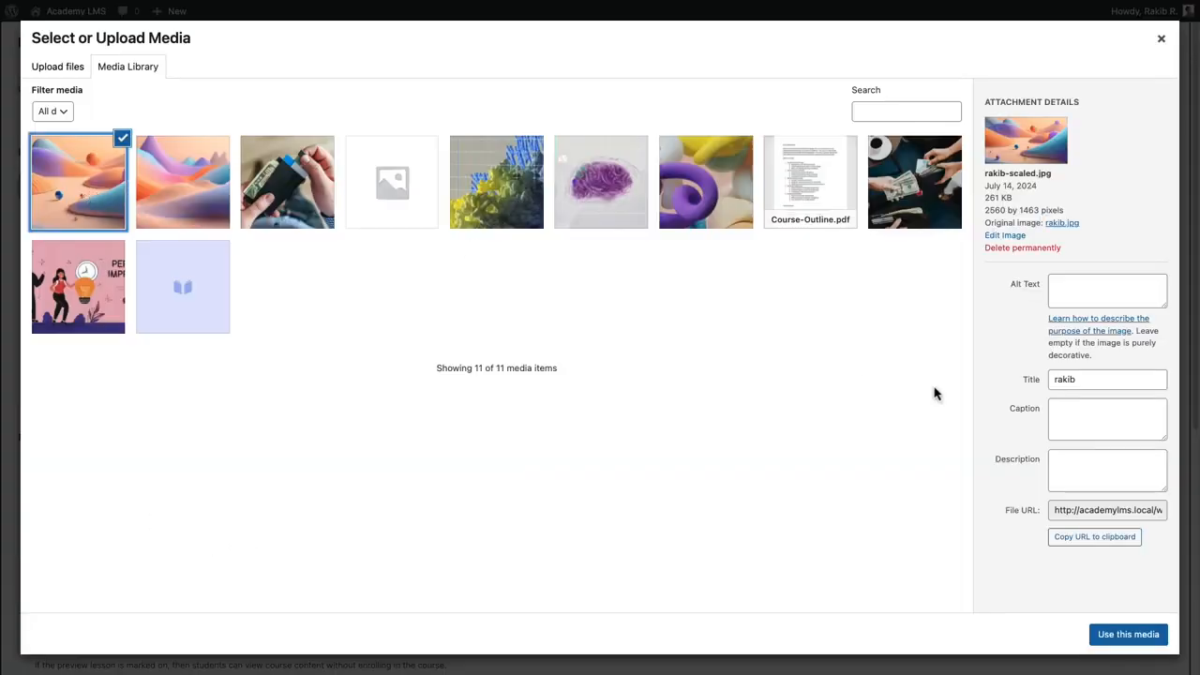
pyautogui.click(1135, 641)
# Turn on Preview Lesson in the lesson settings.
pyautogui.scroll(-2, 1135, 643)
pyautogui.scroll(-5, 600, 352)
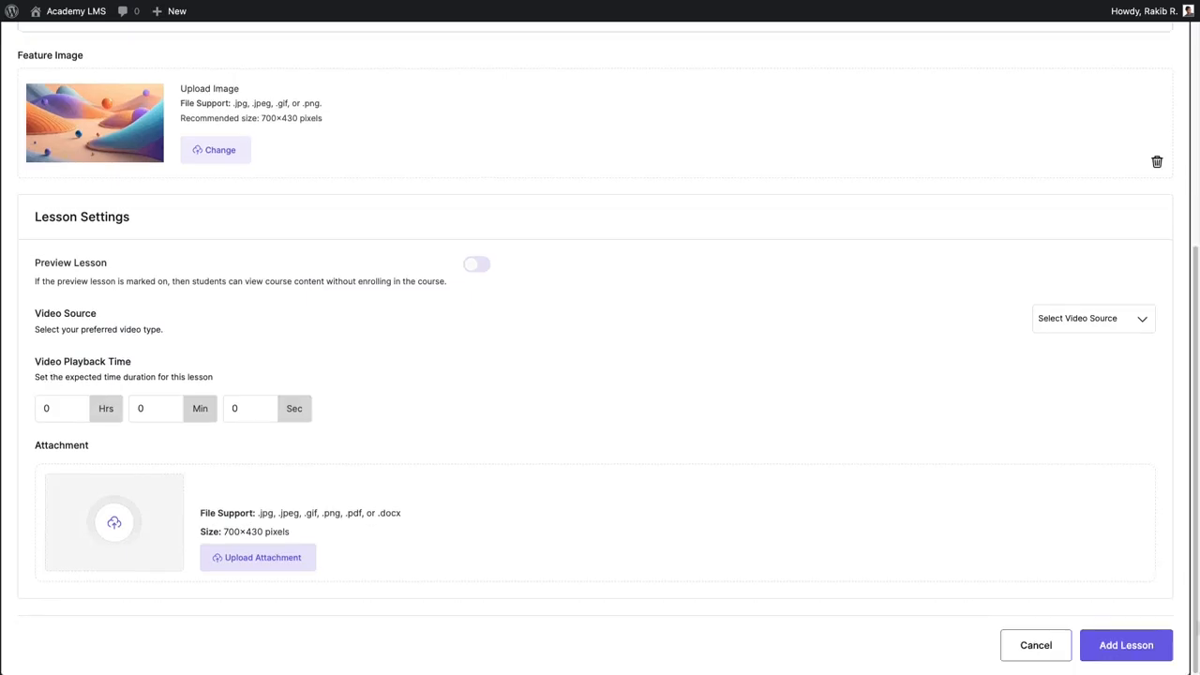
pyautogui.moveTo(35, 264); pyautogui.dragTo(116, 266)
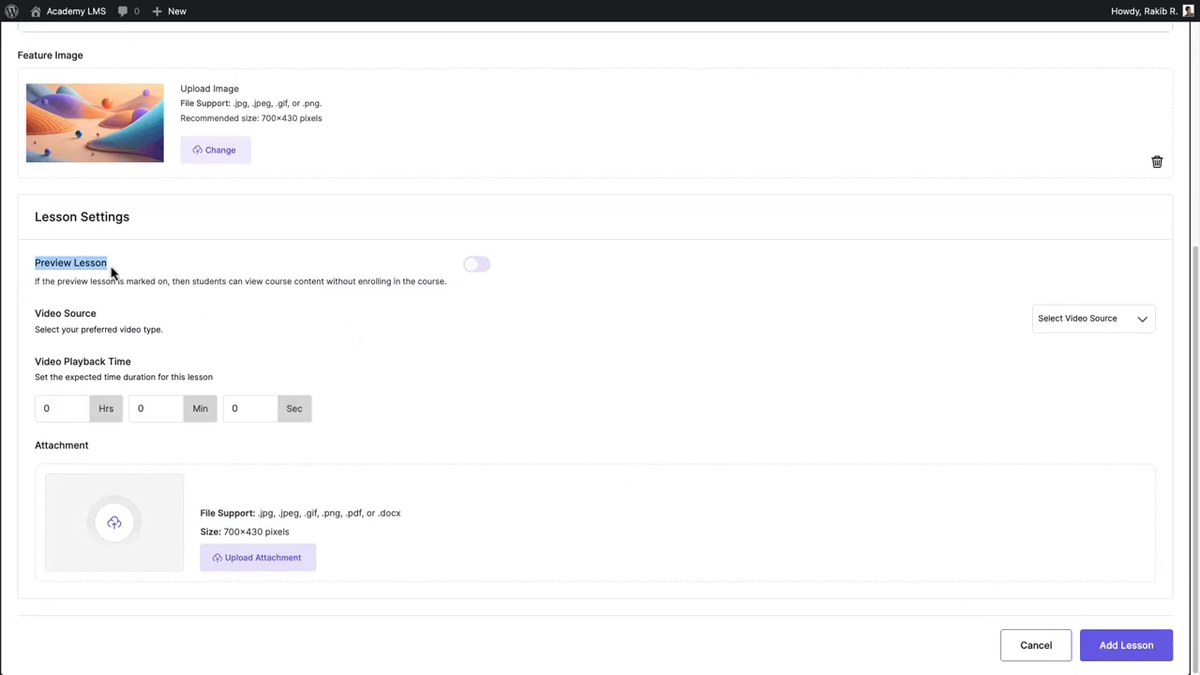
pyautogui.click(478, 266)
pyautogui.moveTo(111, 319); pyautogui.dragTo(35, 315)
pyautogui.click(35, 315)
# Set the video source to Youtube and paste the lesson's YouTube video URL.
pyautogui.click(1122, 322)
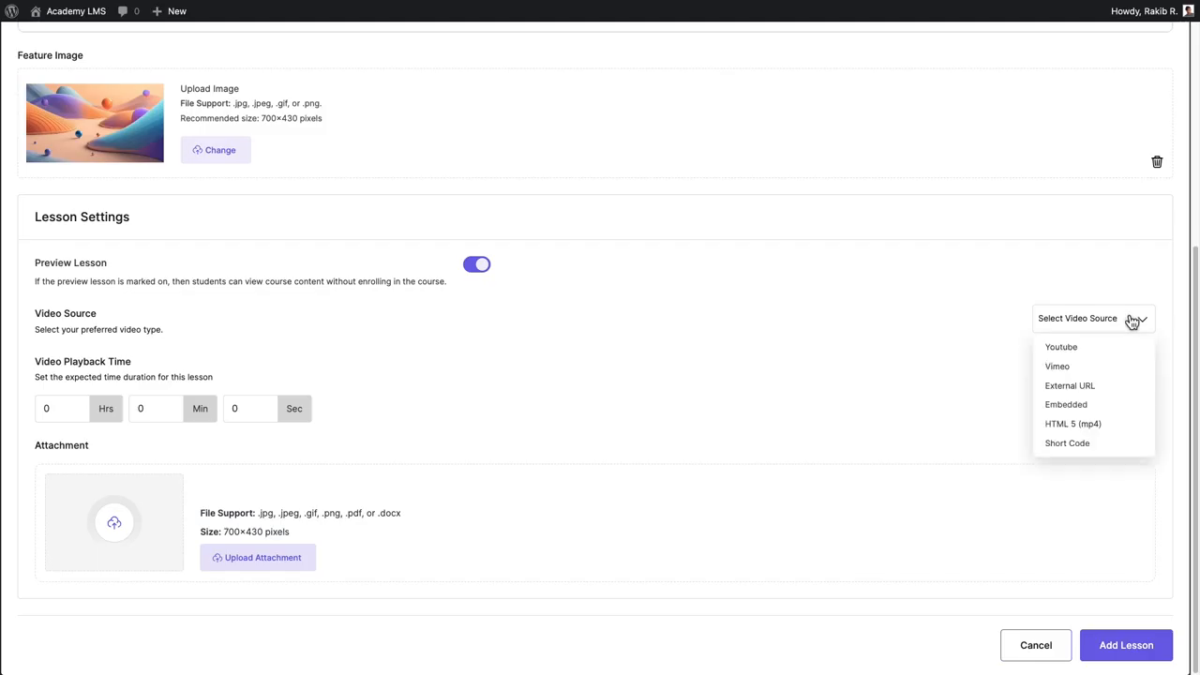
pyautogui.click(1087, 346)
pyautogui.click(41, 366)
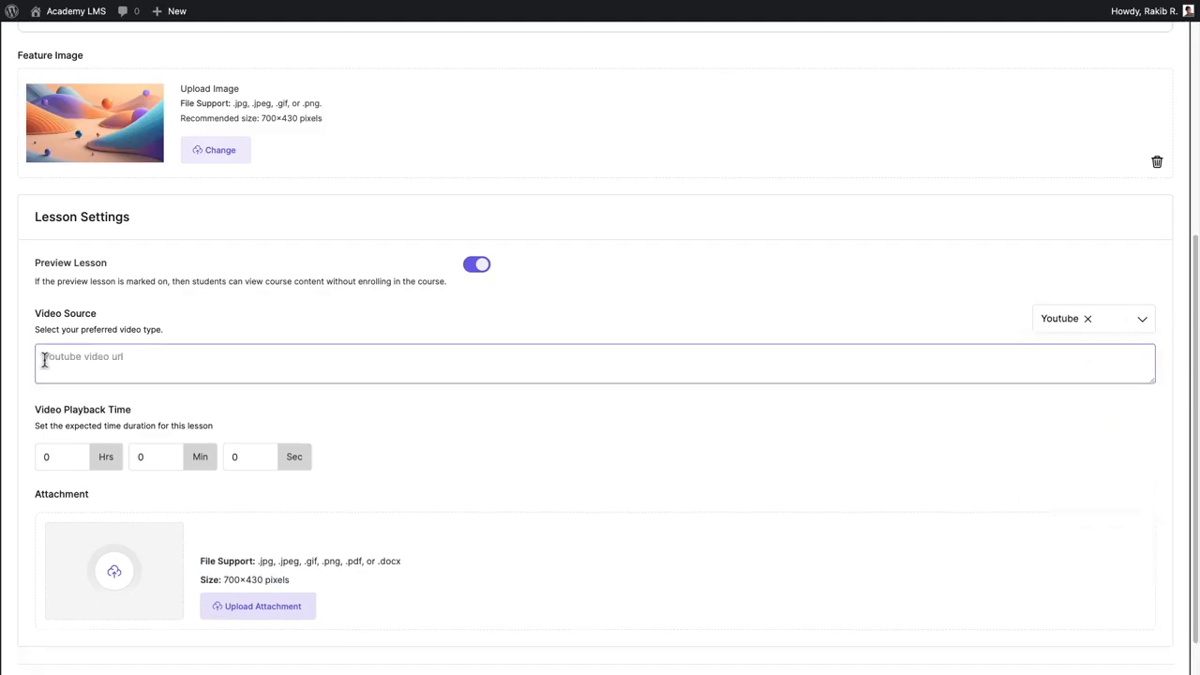
pyautogui.write('https://youtu.be/s0OSPMwdTCw?si=kX92CpDXoVRPPzcJ')
# Set the video playback time to 1 hour.
pyautogui.doubleClick(39, 457)
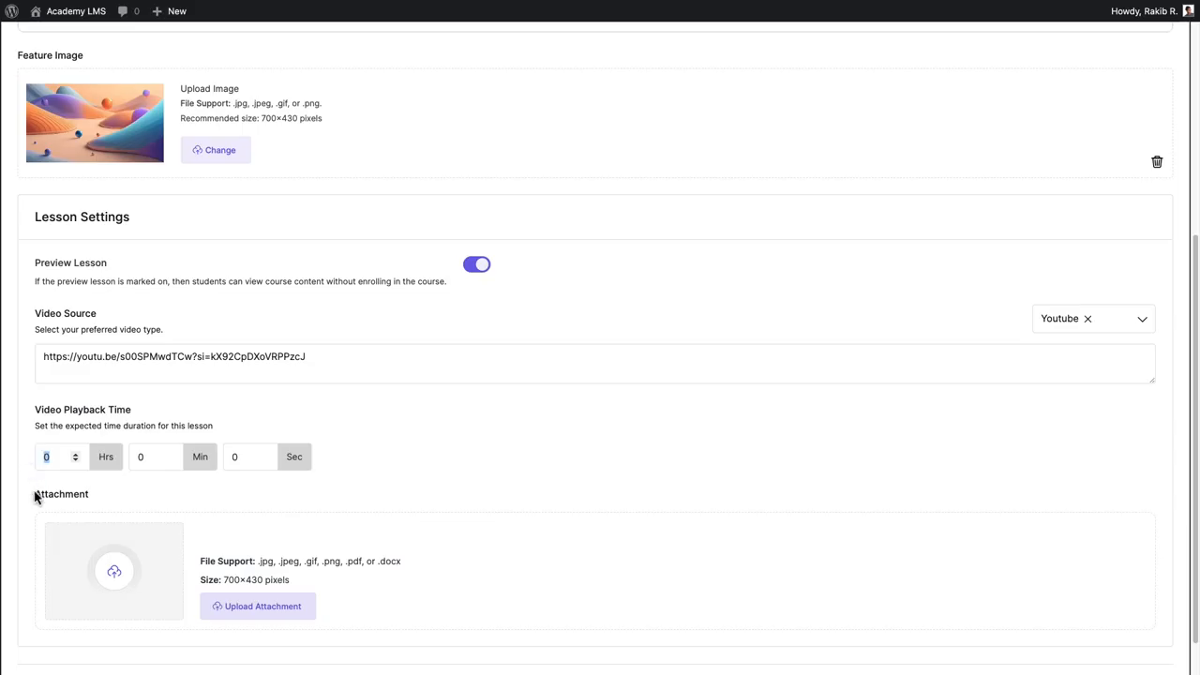
pyautogui.write('1')
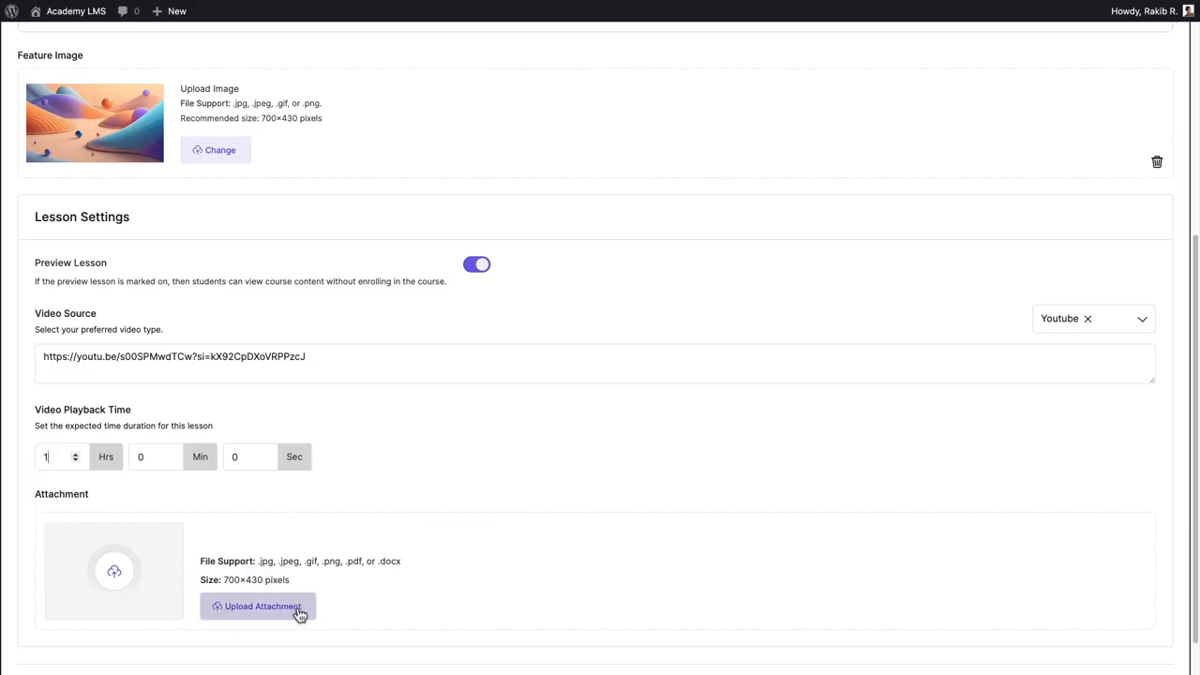
# Attach Course-Outline.pdf from the media library to the lesson and save the lesson.
pyautogui.moveTo(258, 560); pyautogui.dragTo(415, 568)
pyautogui.click(415, 568)
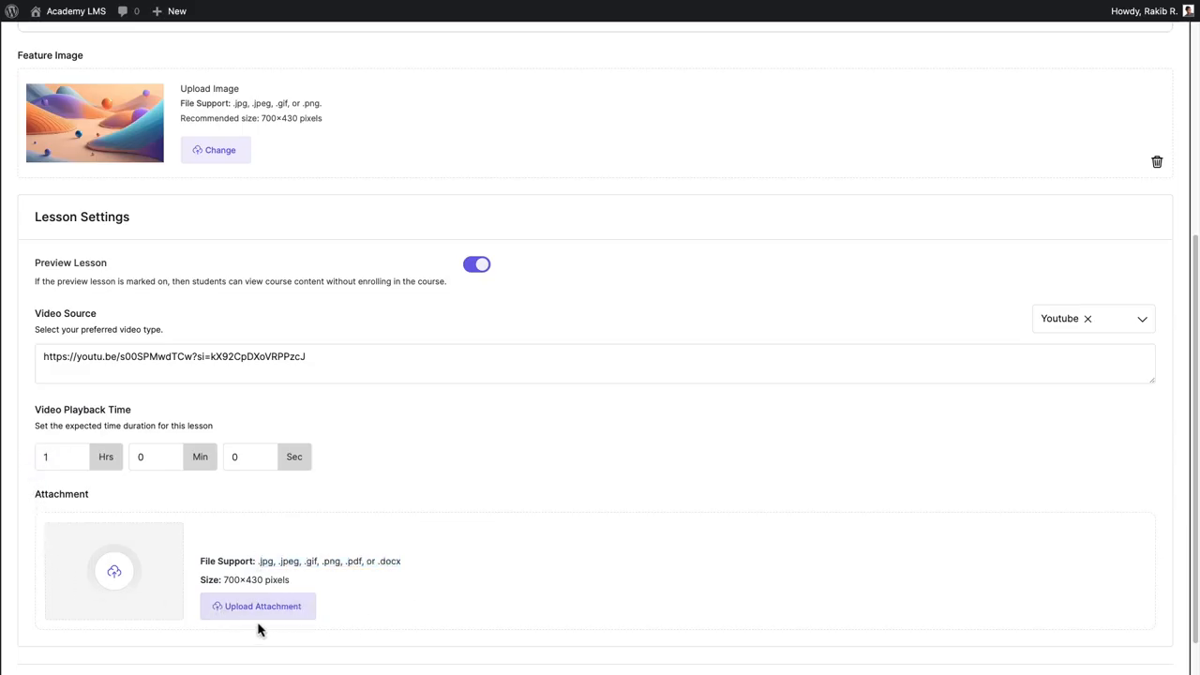
pyautogui.click(259, 615)
pyautogui.click(107, 207)
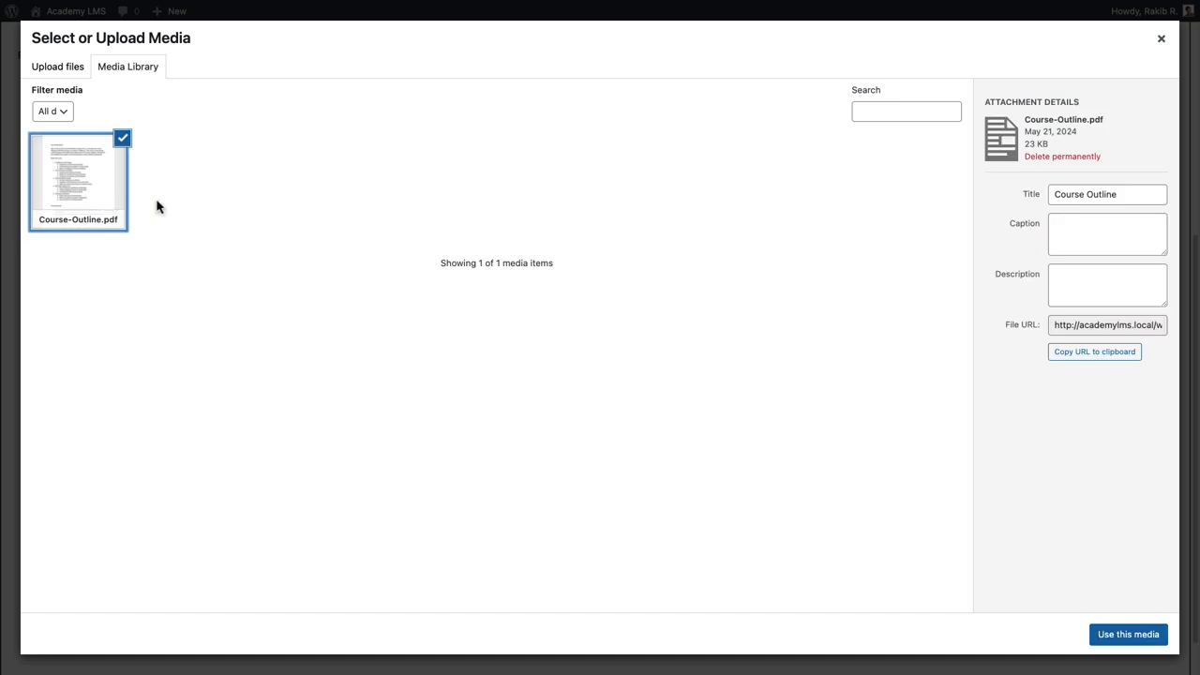
pyautogui.click(1129, 635)
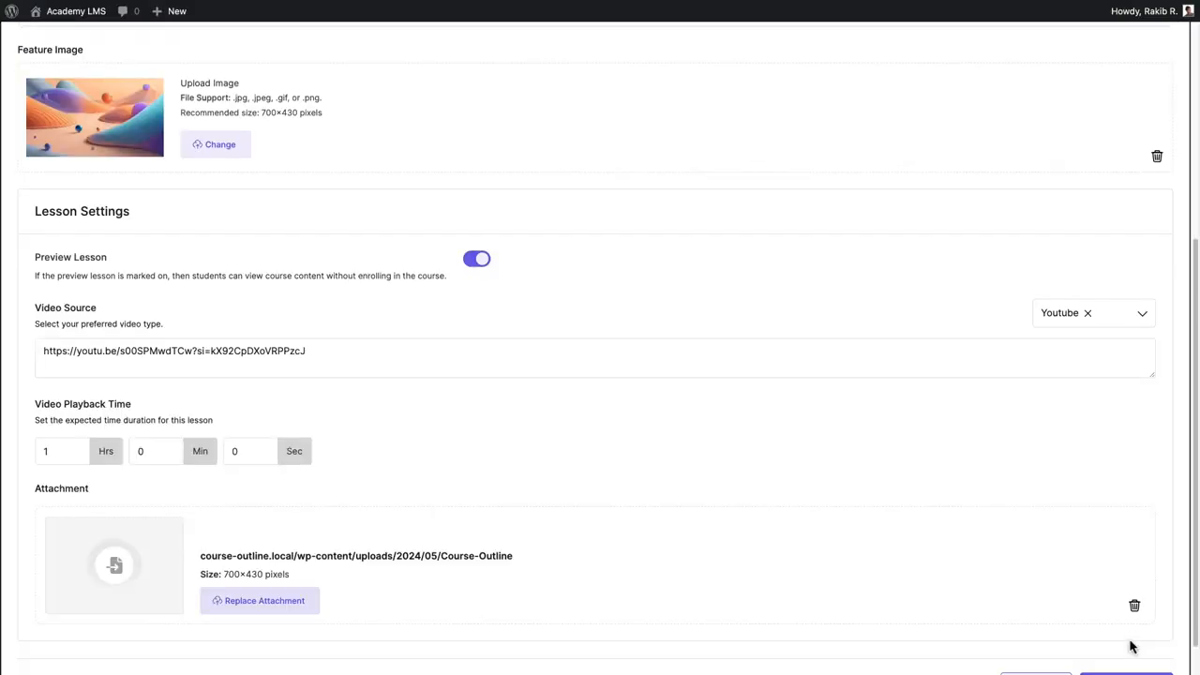
pyautogui.scroll(-1, 1144, 647)
pyautogui.click(1103, 646)
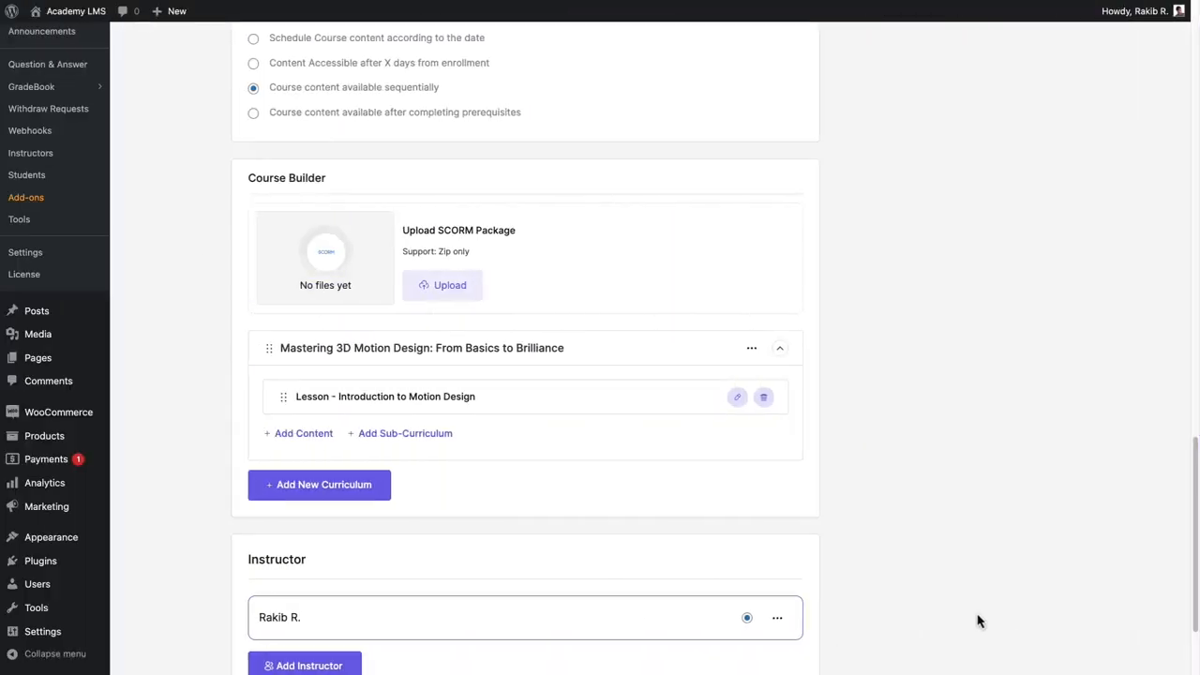
# Add a quiz to the curriculum, expand it to full screen, and title it Fundamentals of Motion Design.
pyautogui.click(314, 437)
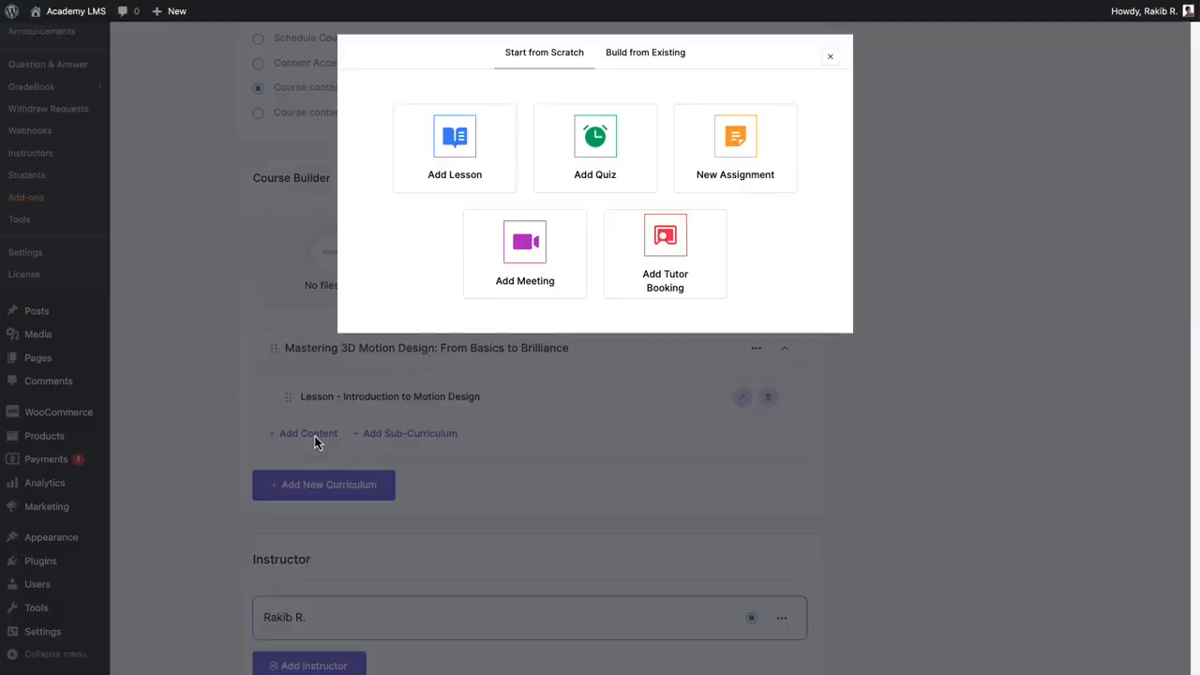
pyautogui.click(627, 150)
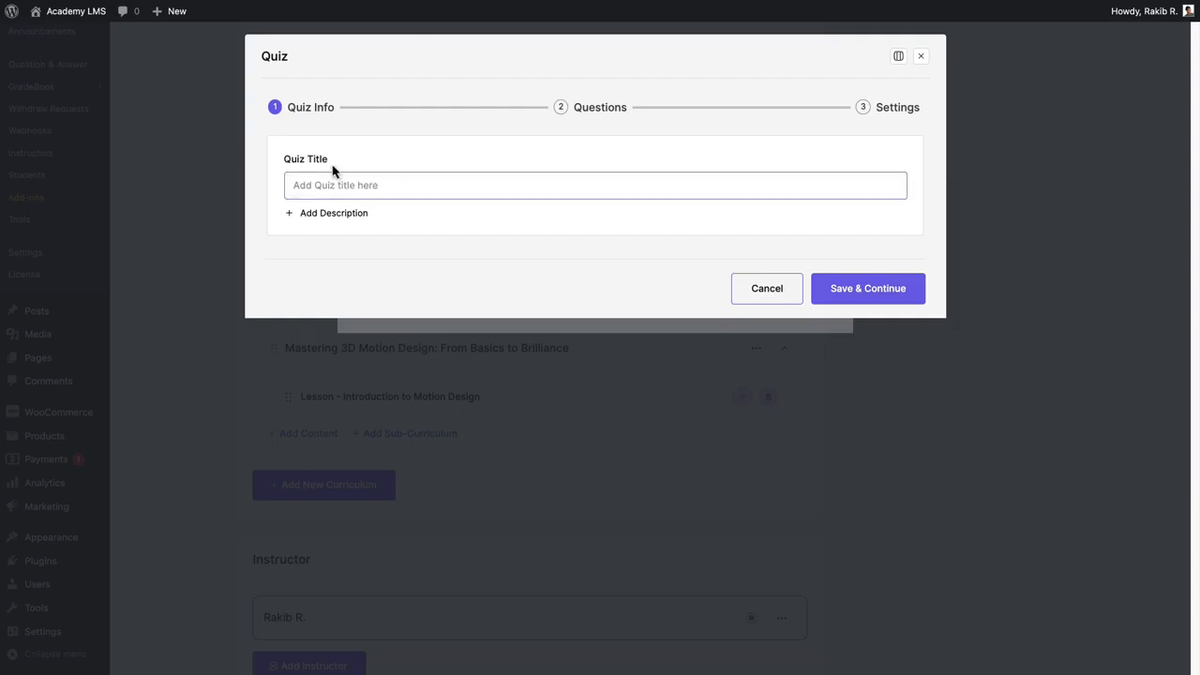
pyautogui.click(898, 56)
pyautogui.click(839, 84)
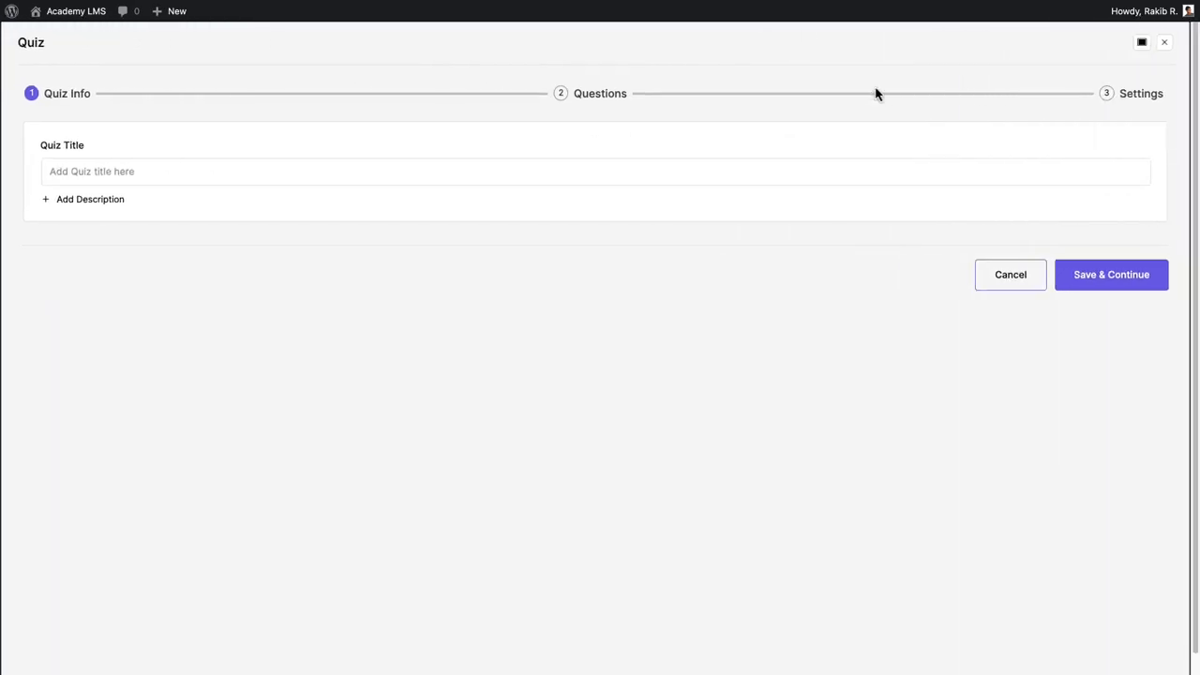
pyautogui.click(46, 171)
pyautogui.write('Fundamentals of Motion Design')
# Paste a quiz description and save to continue to the questions stage.
pyautogui.click(47, 200)
pyautogui.click(53, 237)
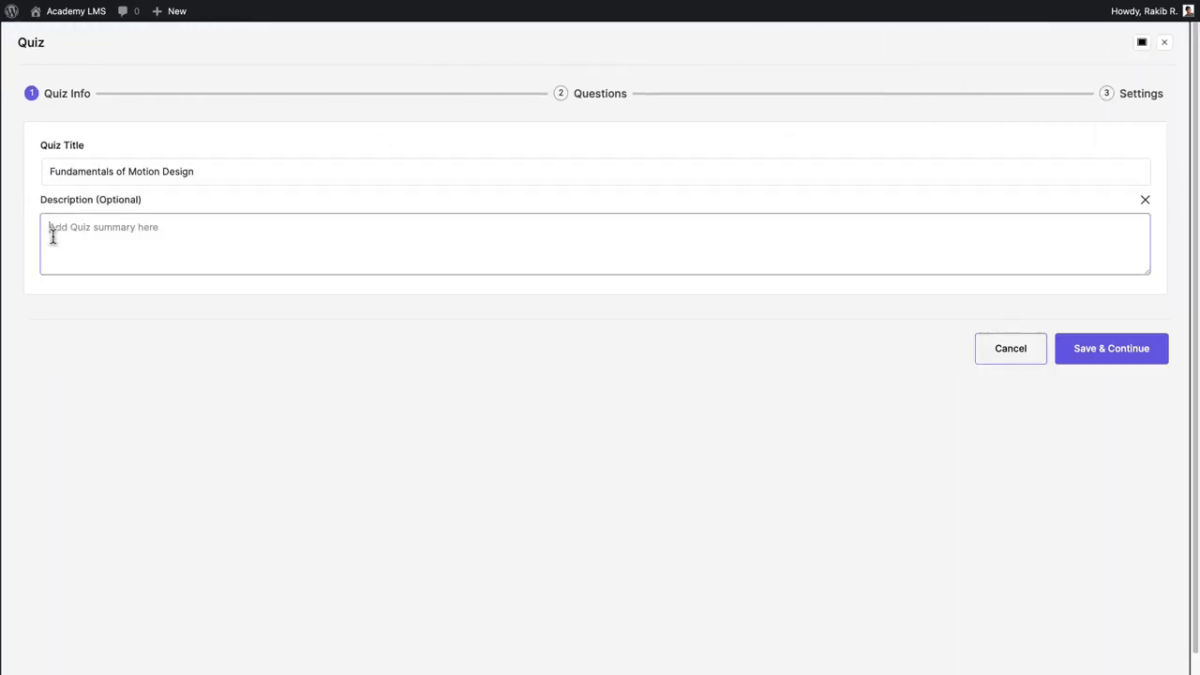
pyautogui.write("This quiz will assess students' understanding of the fundamental principles and concepts covered in the first few lessons of the course. It will include multiple-choice and short-answer questions to evaluate comprehension and application skills.")
pyautogui.click(1119, 353)
pyautogui.click(644, 369)
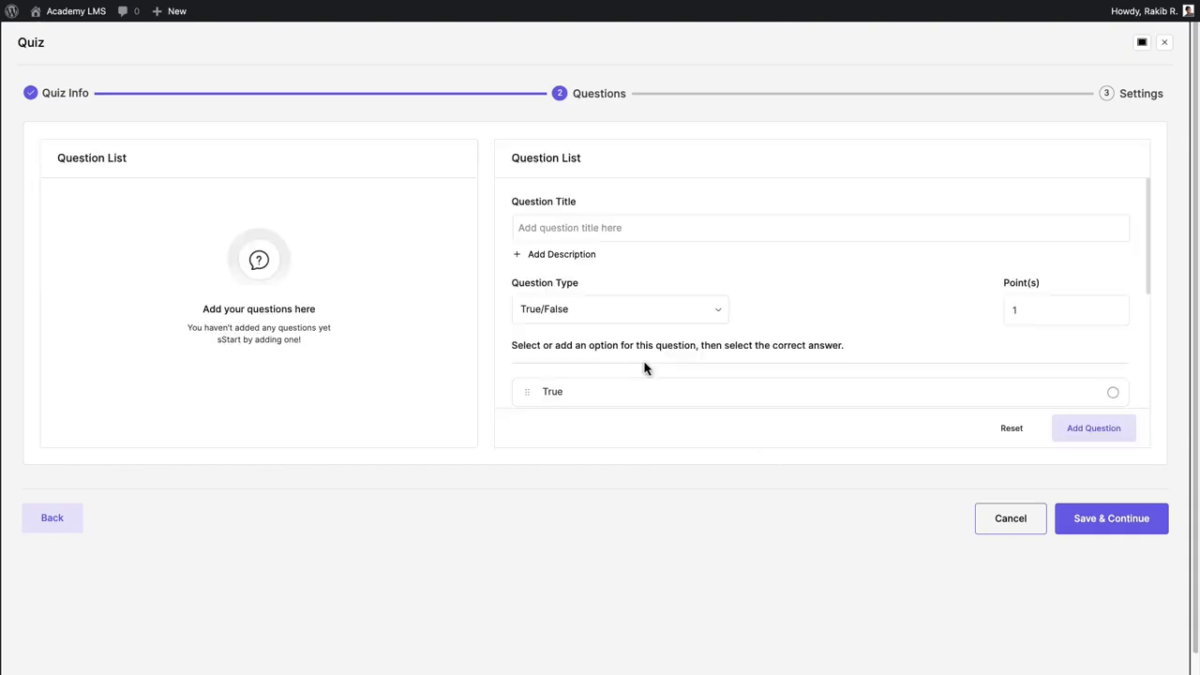
# Enter the question title 'What is the importance of easing in animation, and how does it affect the motion of objects?'.
pyautogui.click(515, 228)
pyautogui.write('What is the importance of easing in animation, and how does it affect the motion of objects?')
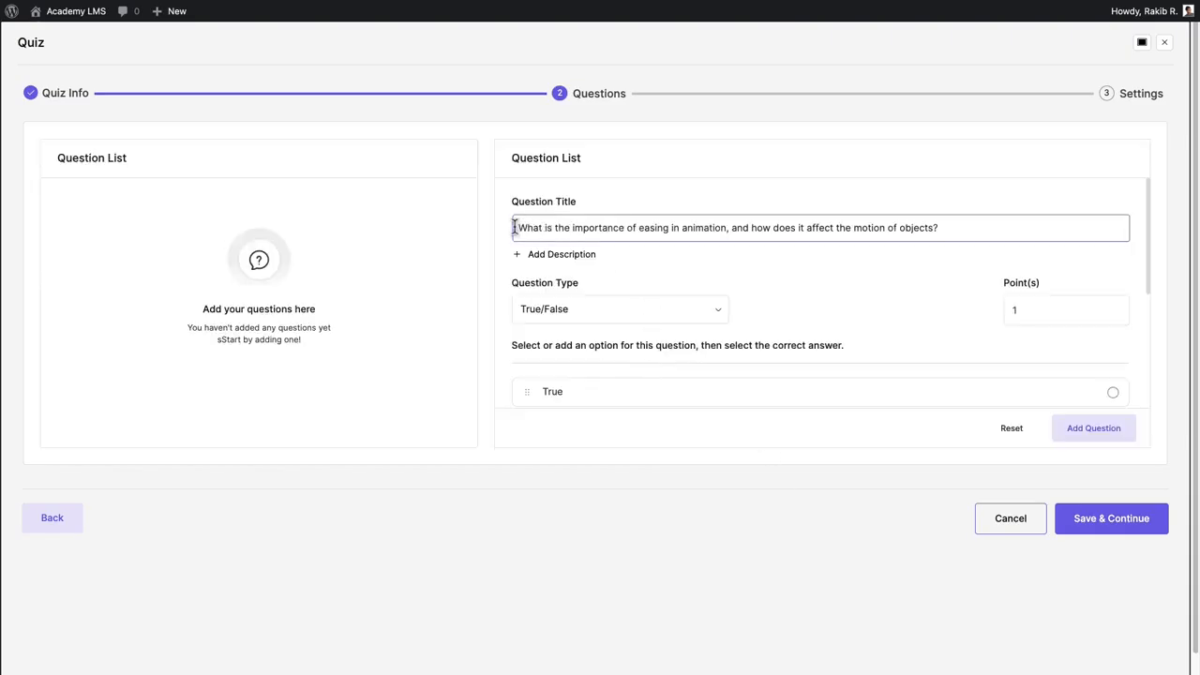
pyautogui.click(521, 255)
pyautogui.click(1115, 257)
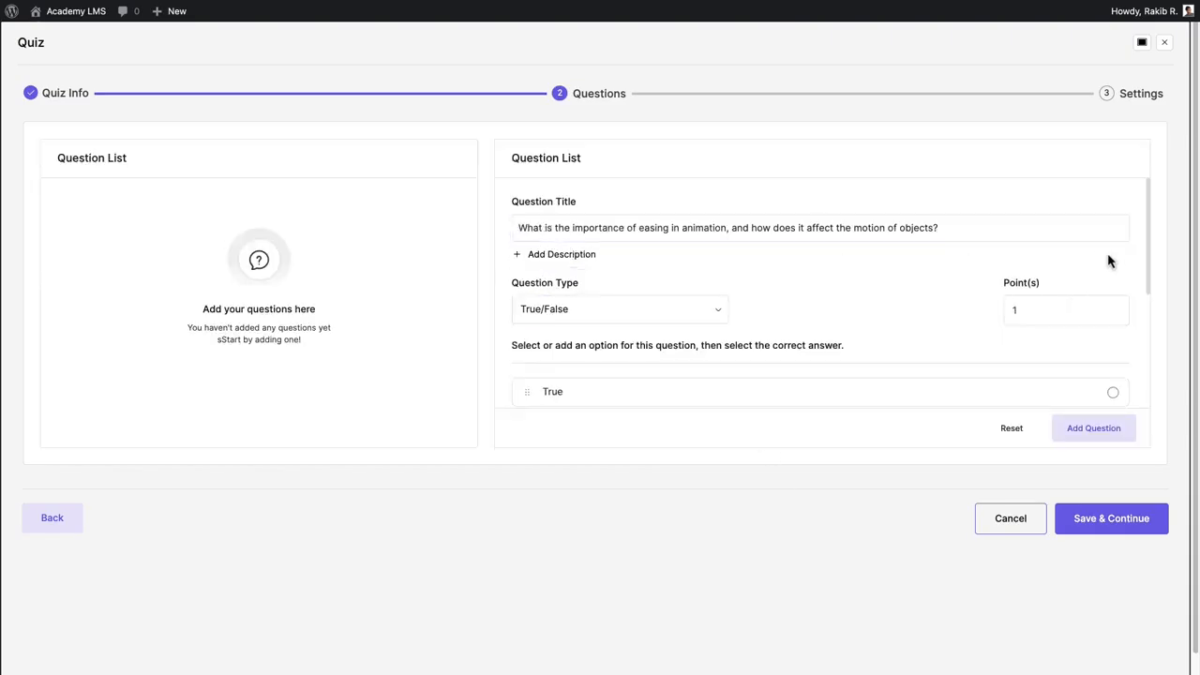
# Set the question type to Short Answer worth 5 points.
pyautogui.moveTo(510, 294); pyautogui.dragTo(607, 294)
pyautogui.click(718, 310)
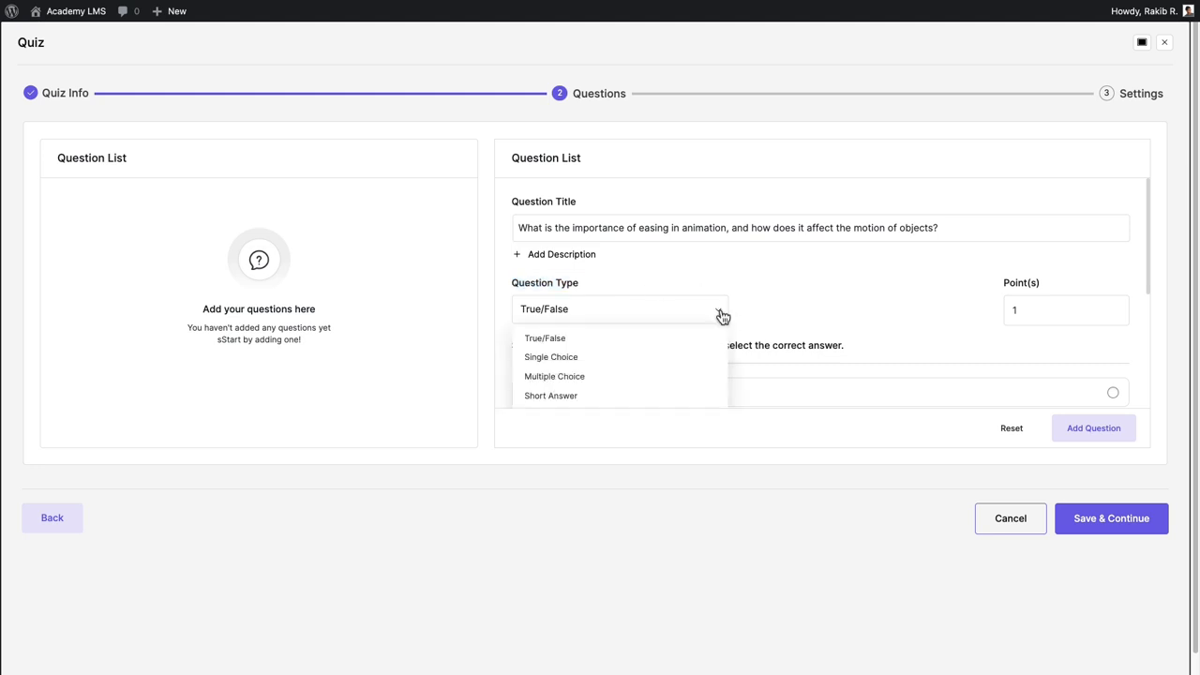
pyautogui.scroll(-1, 578, 370)
pyautogui.click(582, 343)
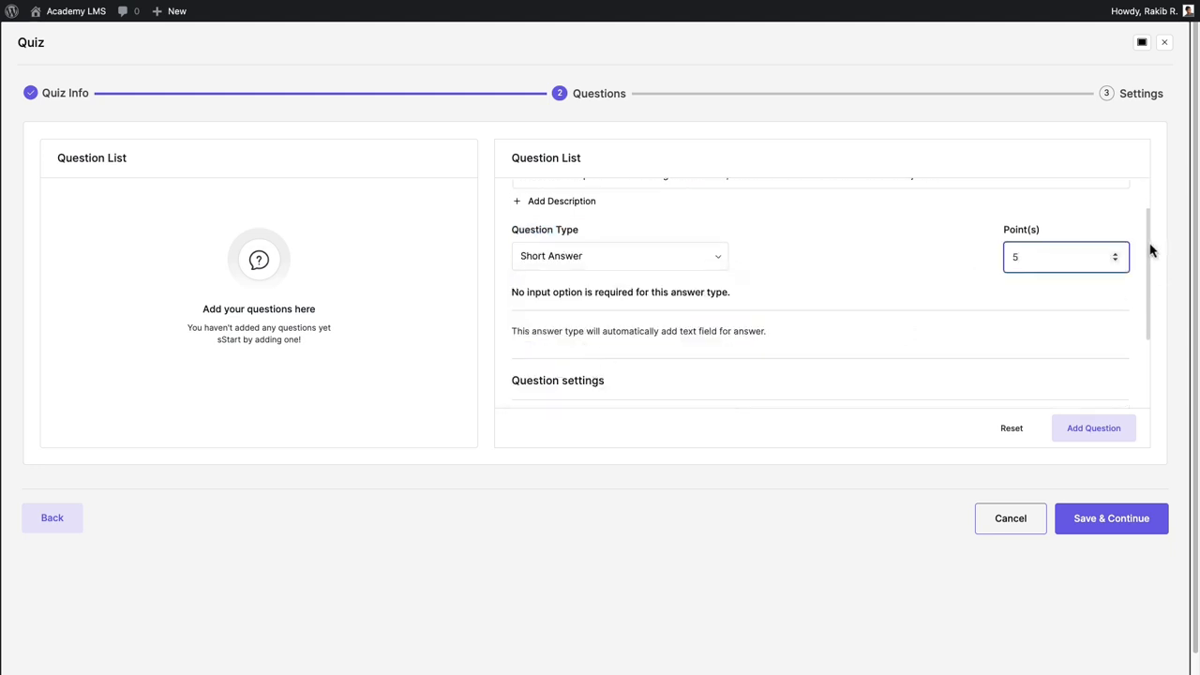
# Turn on Answer required and Randomize Answer, then add the question to the quiz.
pyautogui.moveTo(1152, 249); pyautogui.dragTo(1152, 329)
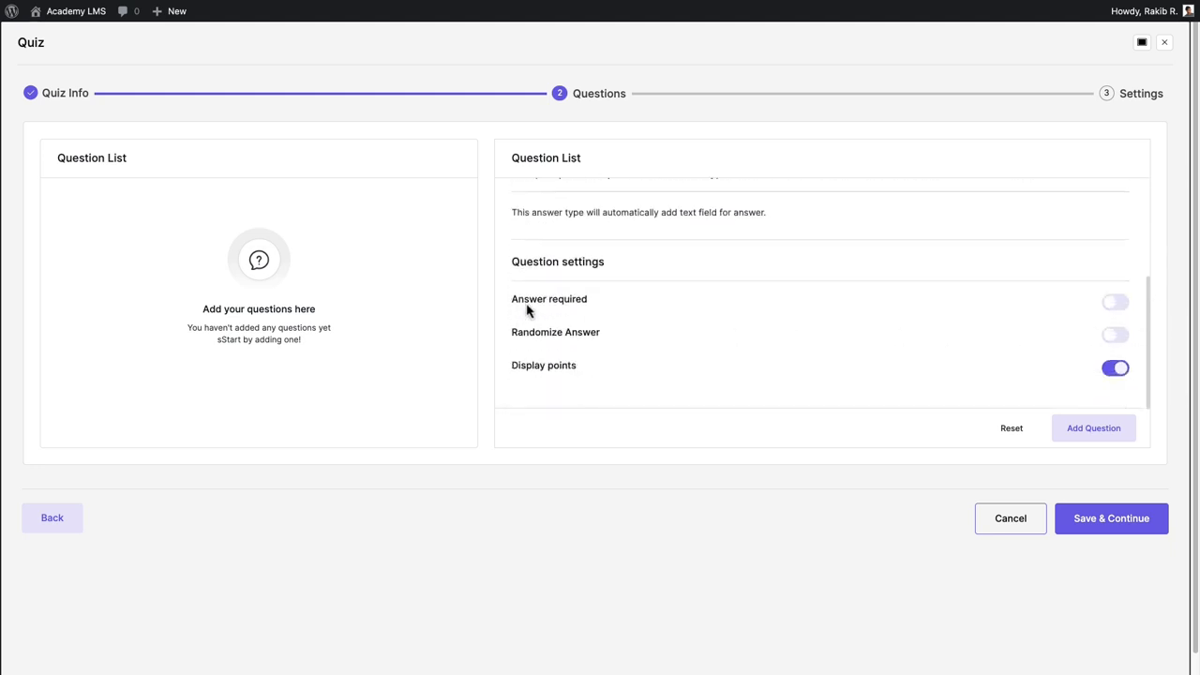
pyautogui.click(1114, 303)
pyautogui.click(1112, 336)
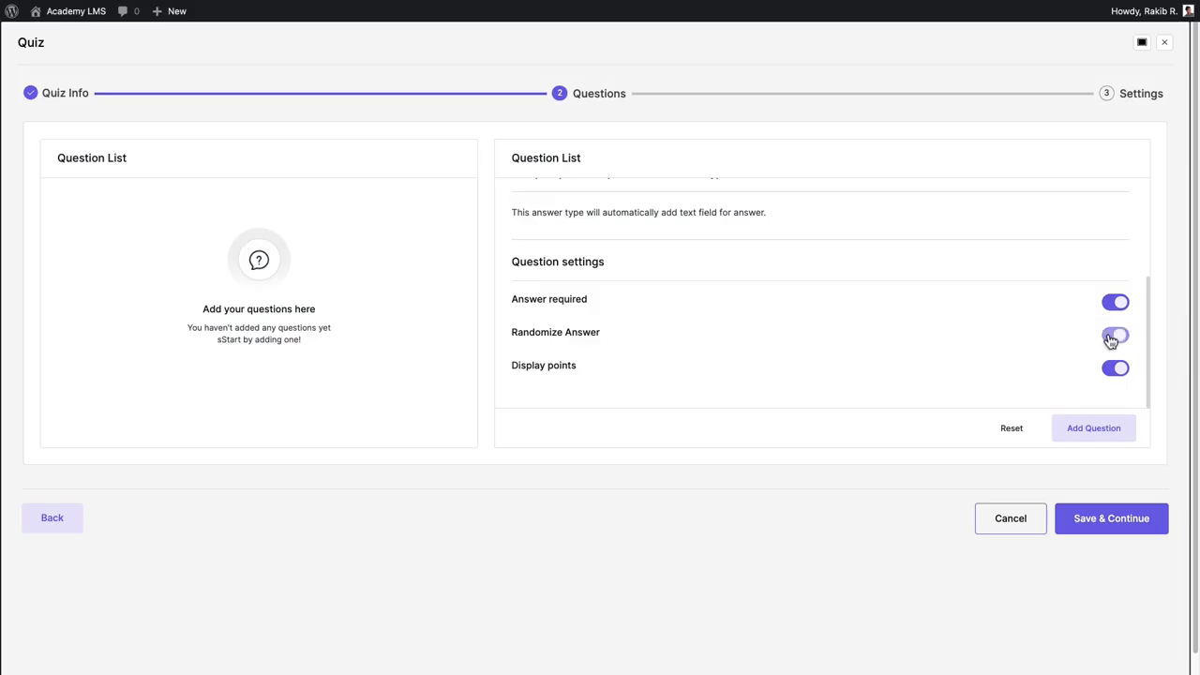
pyautogui.click(1132, 433)
# In quiz settings, turn on Hide question number and set the time limit to 1 minute.
pyautogui.click(1074, 525)
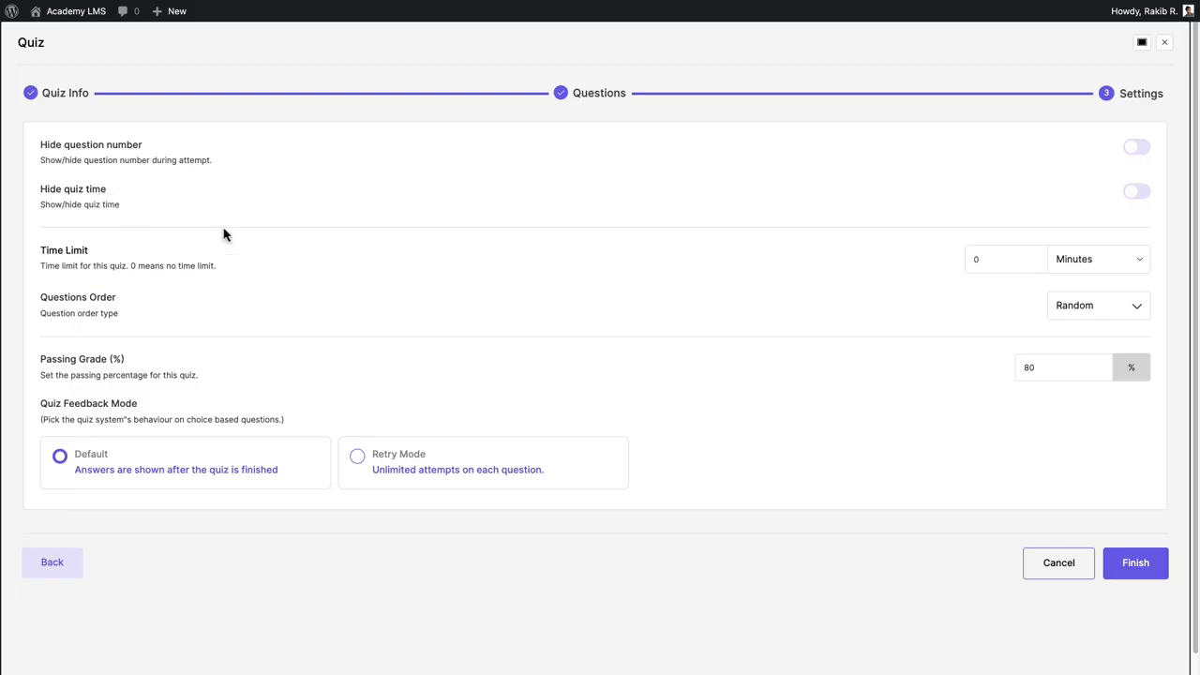
pyautogui.click(1136, 147)
pyautogui.doubleClick(964, 262)
pyautogui.write('1')
pyautogui.click(1136, 260)
pyautogui.click(1110, 261)
pyautogui.click(1136, 310)
pyautogui.moveTo(1015, 369); pyautogui.dragTo(946, 419)
pyautogui.moveTo(189, 412); pyautogui.dragTo(31, 409)
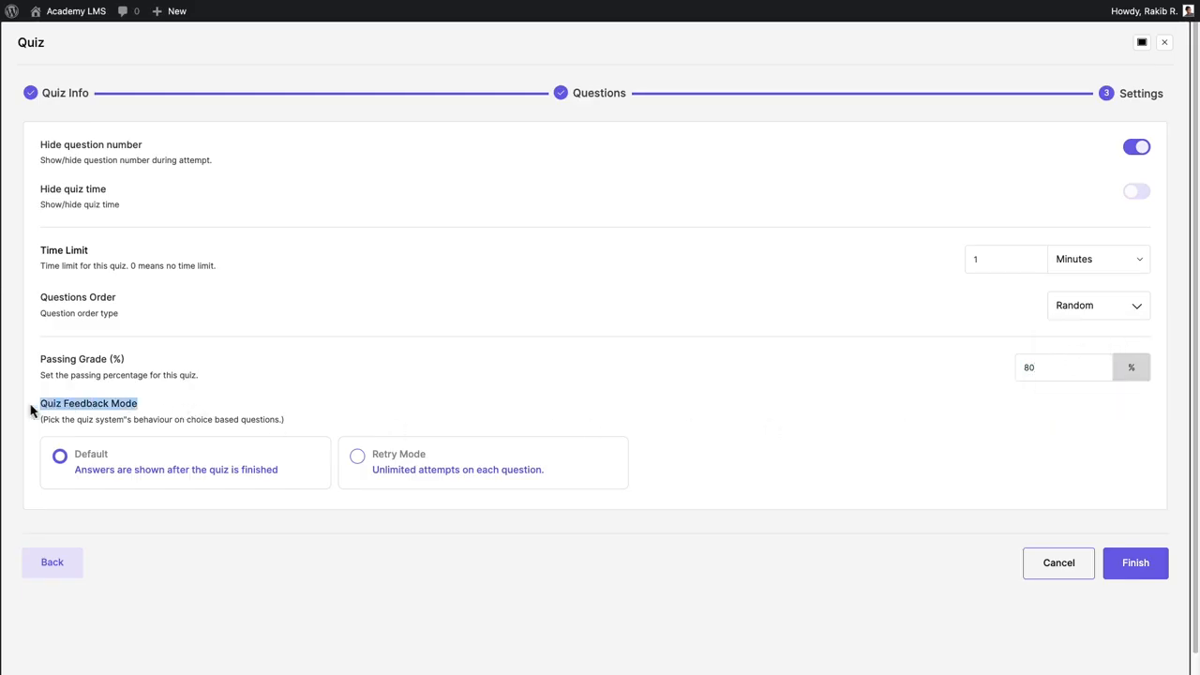
# Keep the Default quiz feedback mode and finish the quiz.
pyautogui.click(388, 467)
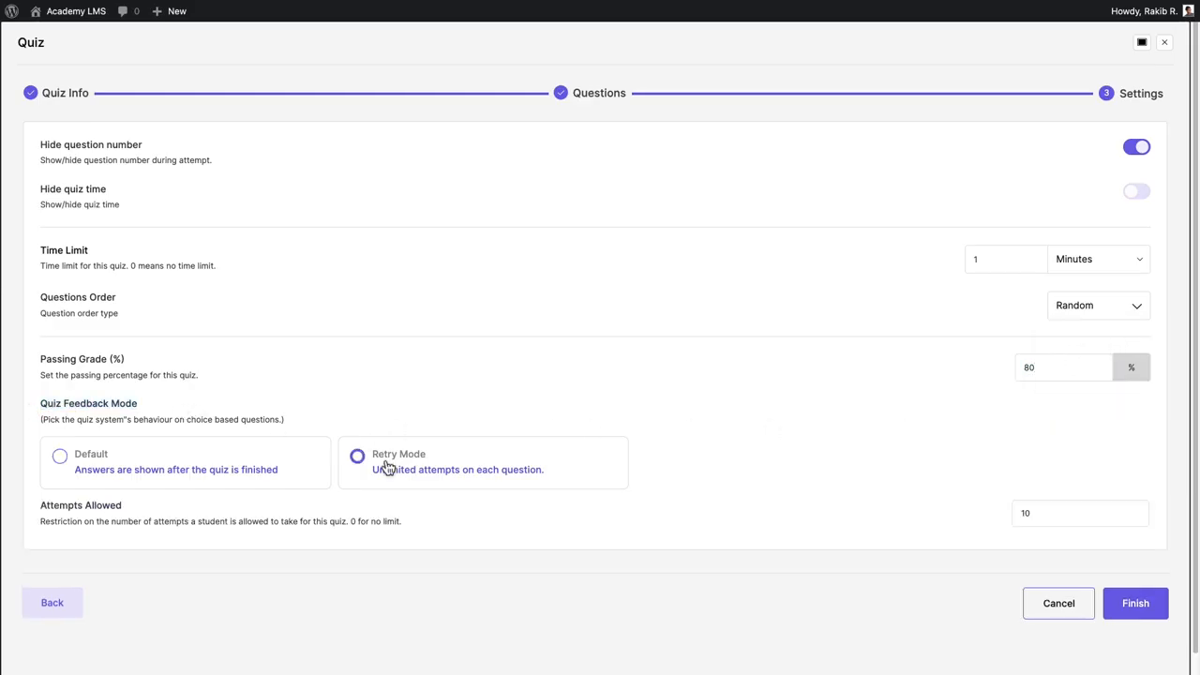
pyautogui.click(235, 469)
pyautogui.click(1122, 566)
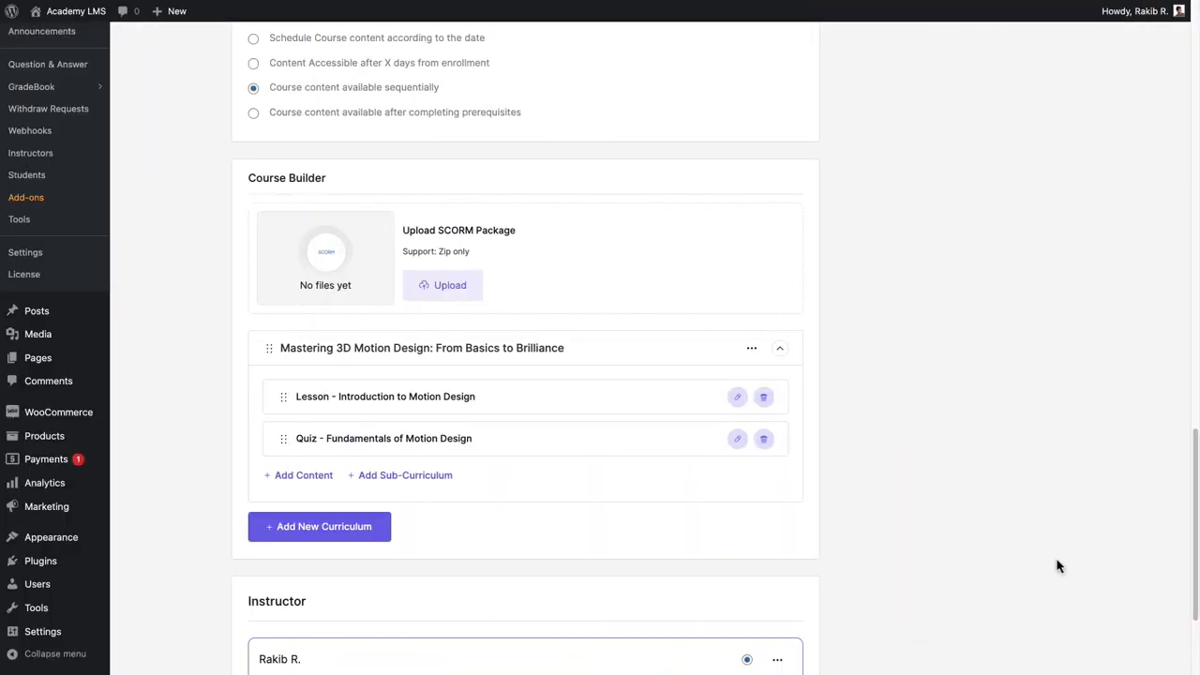
# Add a new assignment in full-screen view titled Create an Animated Logo.
pyautogui.click(324, 478)
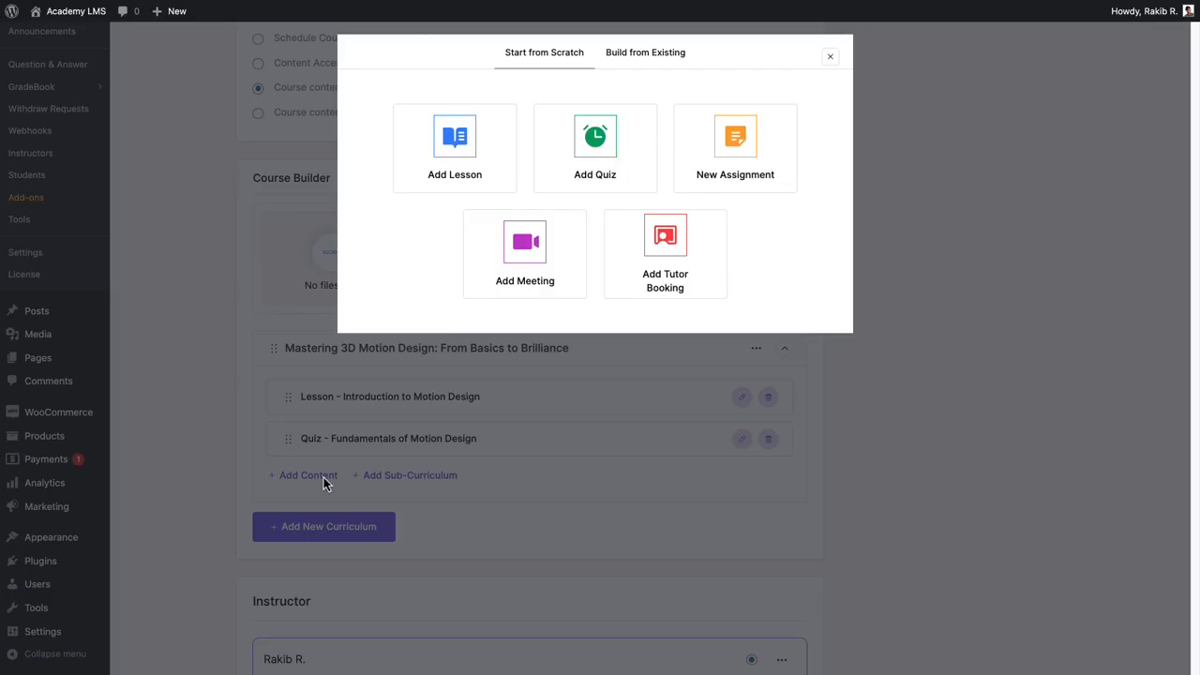
pyautogui.click(735, 150)
pyautogui.click(754, 57)
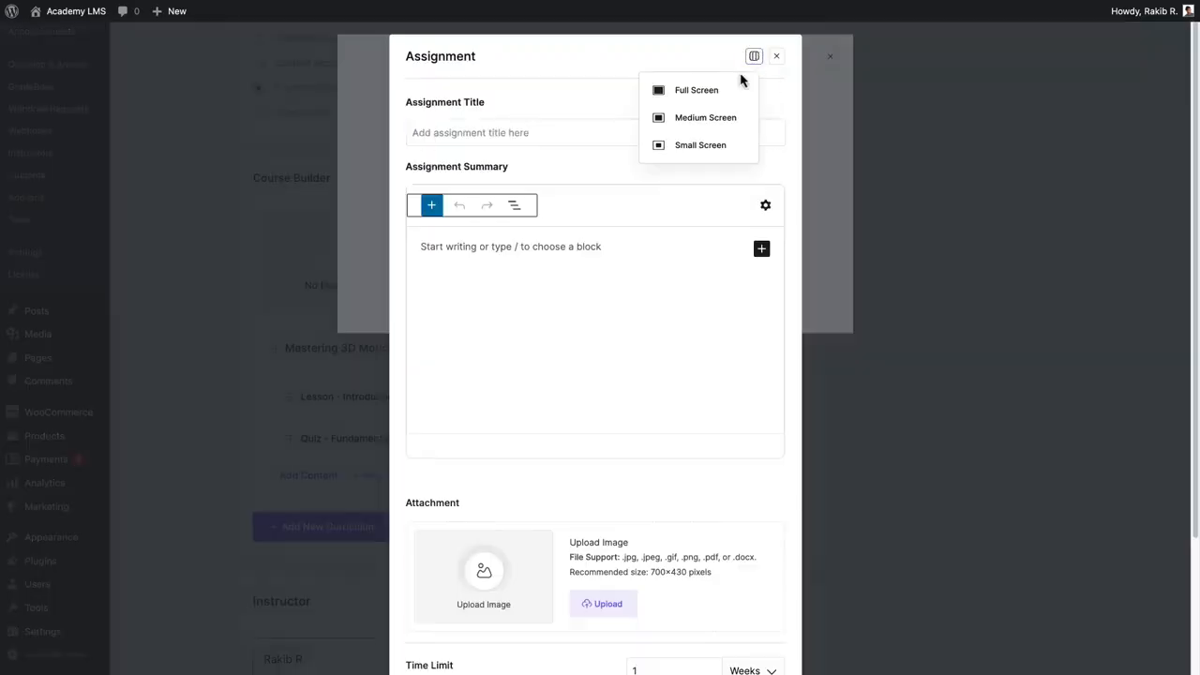
pyautogui.click(736, 86)
pyautogui.write('Create an Animated Logo')
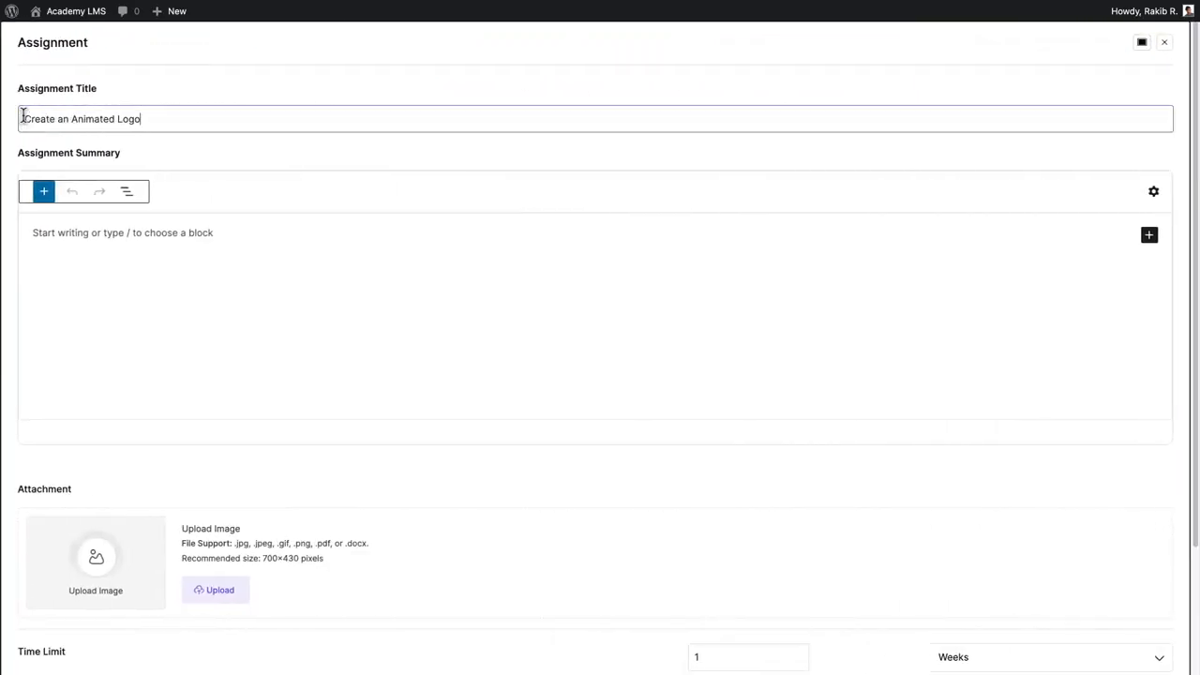
# Paste the assignment summary about creating an animated logo for a fictional brand.
pyautogui.click(33, 233)
pyautogui.write("For this assignment, students are tasked with creating an animated logo for a fictional brand. The logo should incorporate the principles of animation learned in the course, such as timing, spacing, and easing. Students should also consider the brand's identity and target audience when designing the animation.")
pyautogui.scroll(-3, 1175, 428)
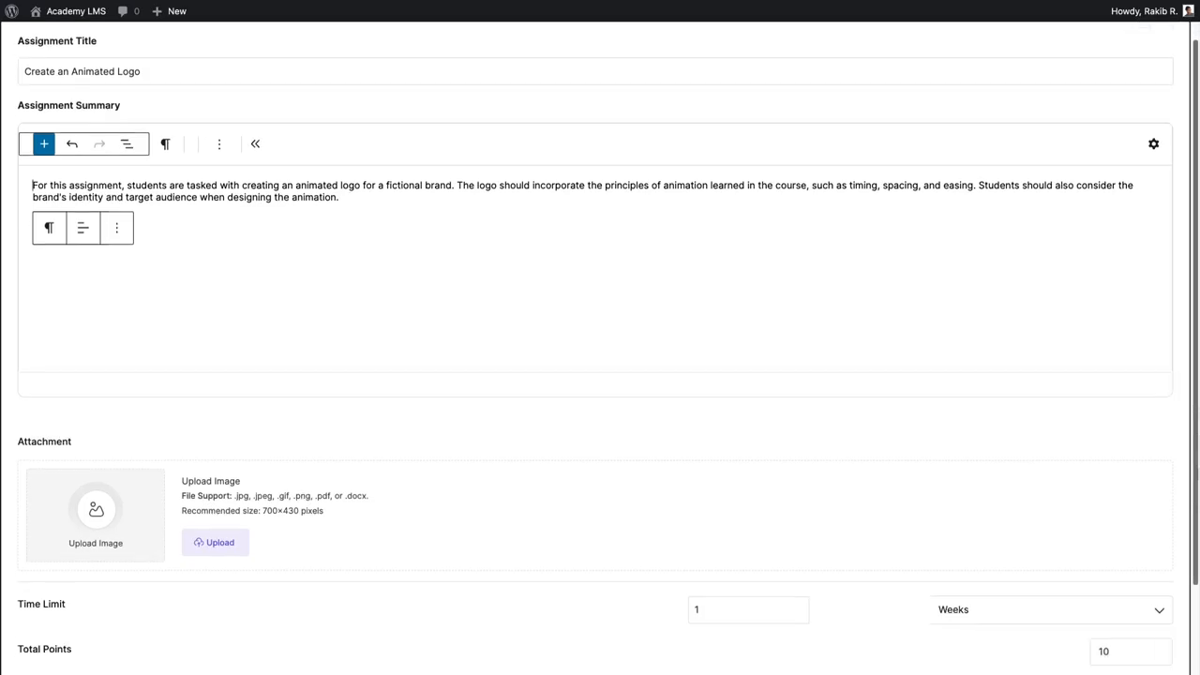
pyautogui.doubleClick(70, 338)
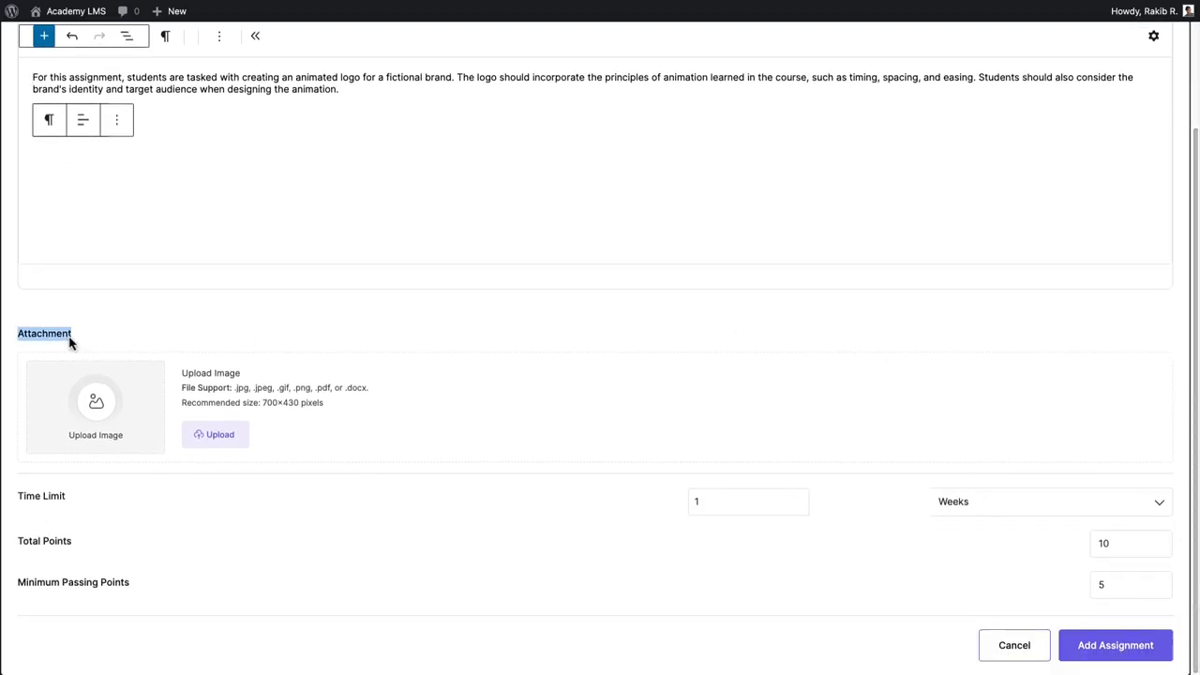
# Set the assignment's time limit unit to Days.
pyautogui.moveTo(90, 486); pyautogui.dragTo(21, 501)
pyautogui.moveTo(717, 508); pyautogui.dragTo(659, 509)
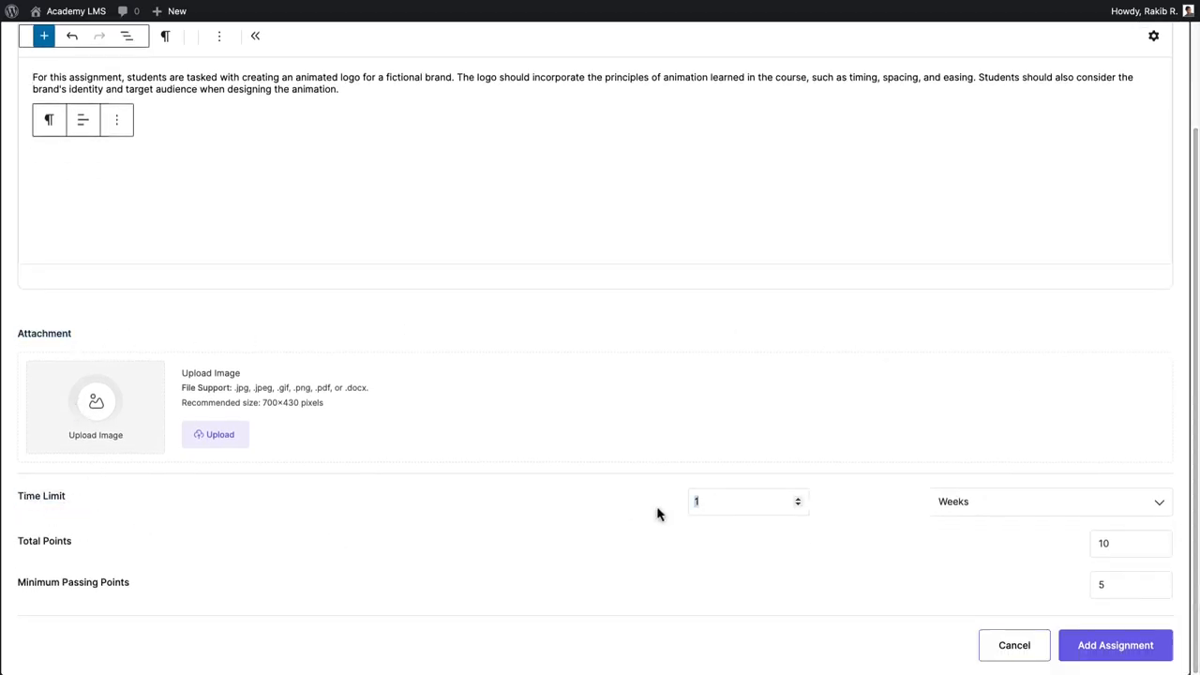
pyautogui.click(1128, 512)
pyautogui.click(970, 551)
# Set total points to 15 and minimum passing points to 8, then add the assignment.
pyautogui.press('Tab')
pyautogui.press('Tab')
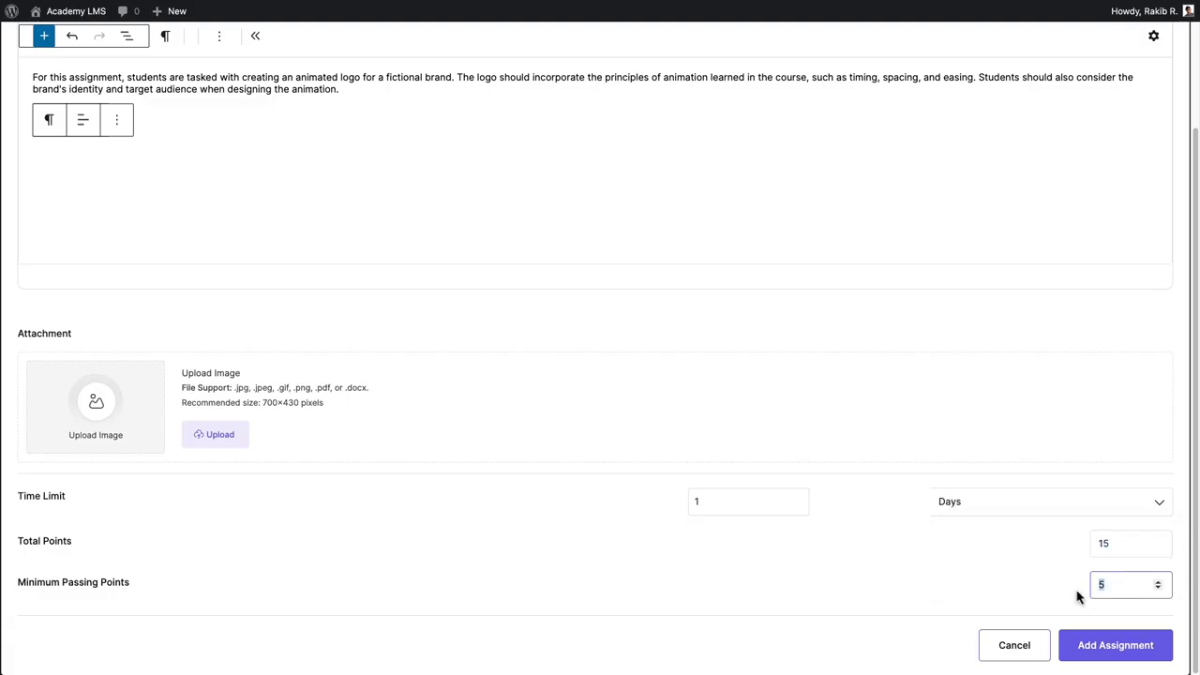
pyautogui.write('8')
pyautogui.click(1145, 647)
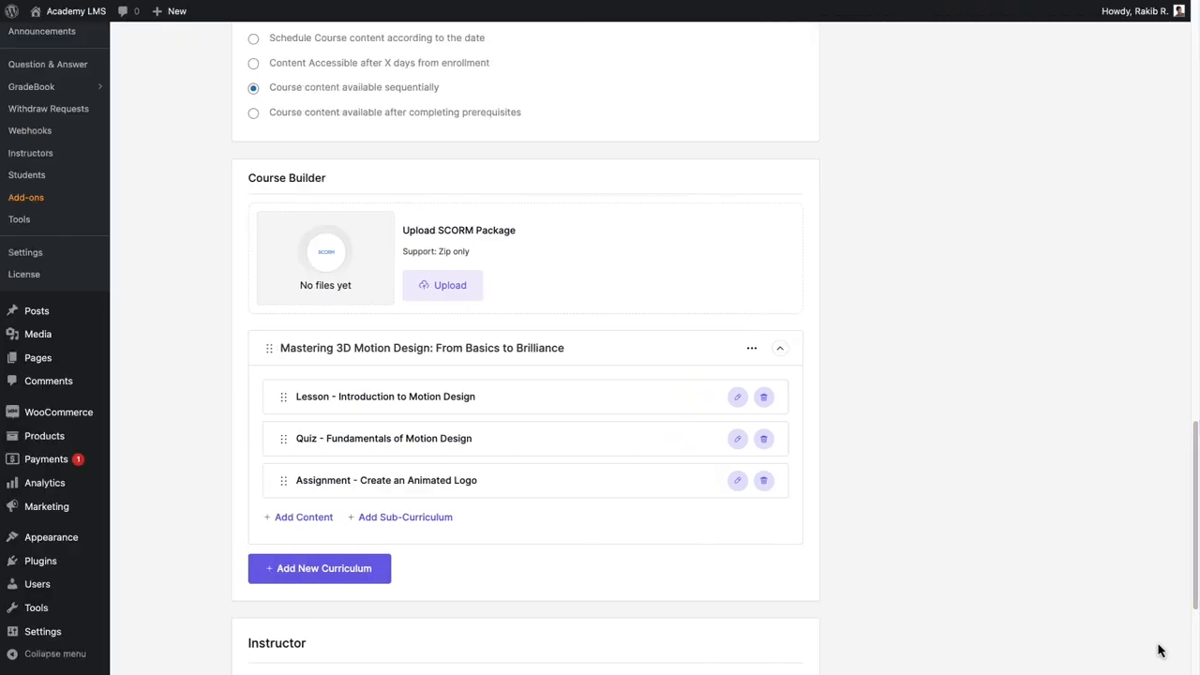
# Add a Google Meet meeting in full-screen view titled Portfolio Review and Feedback Session.
pyautogui.click(317, 517)
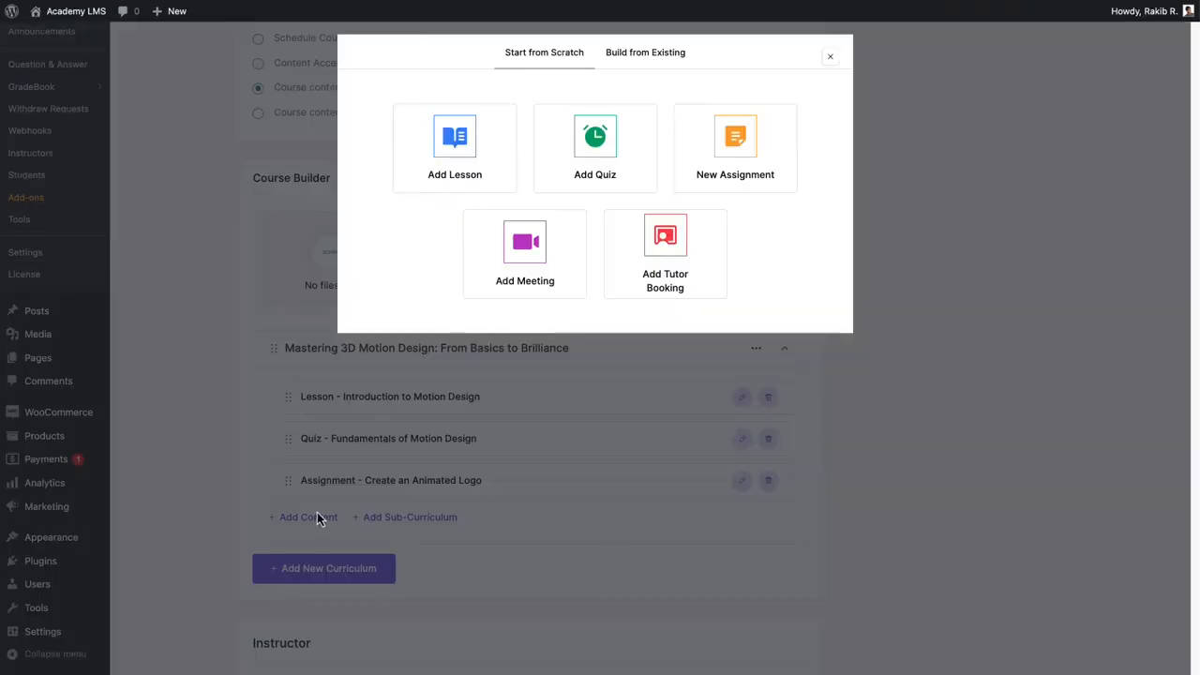
pyautogui.click(528, 253)
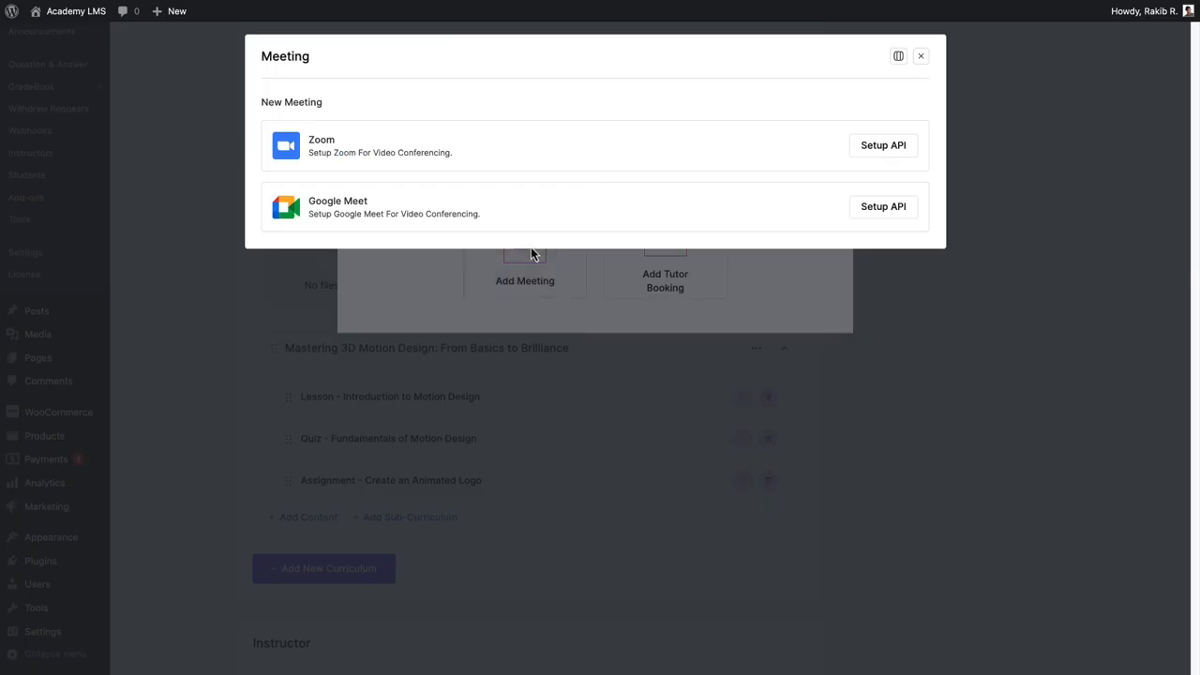
pyautogui.click(898, 57)
pyautogui.click(887, 89)
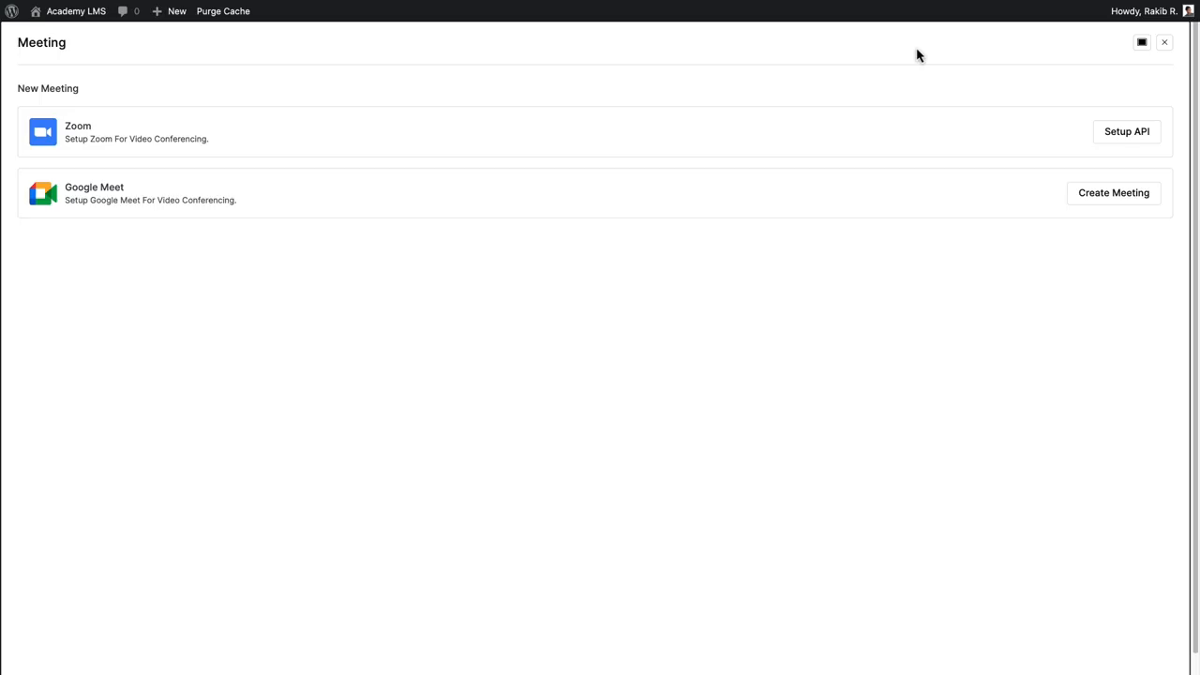
pyautogui.click(1114, 195)
pyautogui.click(32, 115)
pyautogui.write('Portfolio Review and Feedback Session')
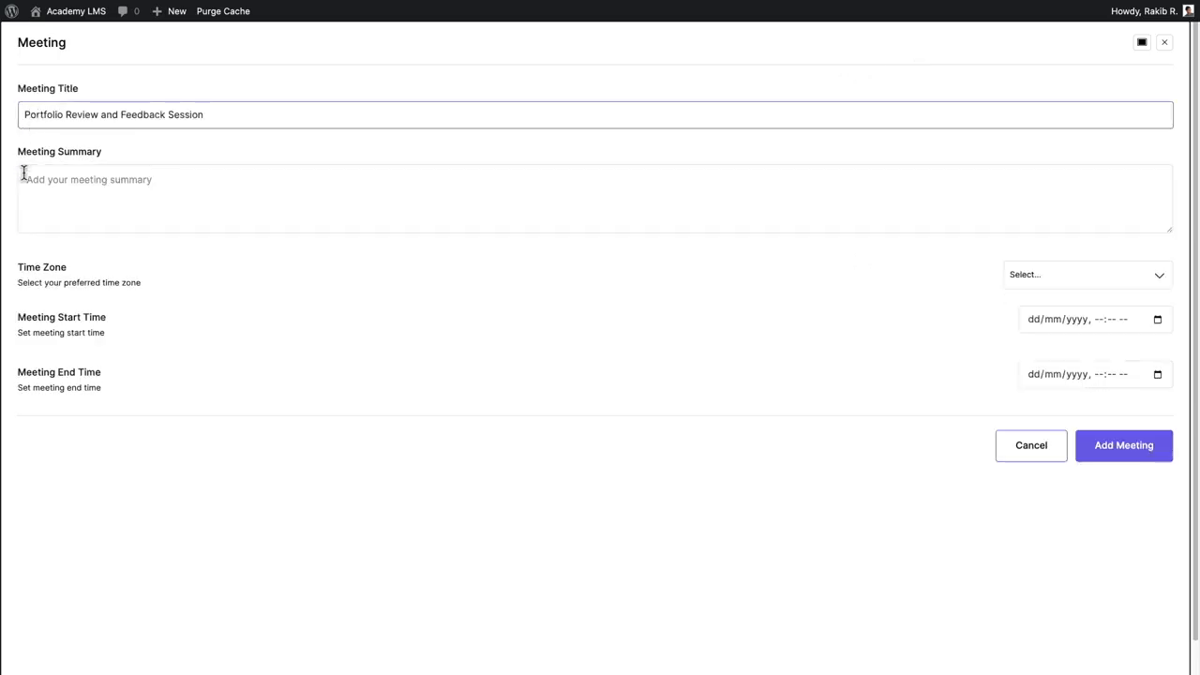
# Paste the meeting summary and set the time zone to (GMT-07:00) Mountain Time (US & Canada).
pyautogui.click(26, 174)
pyautogui.write('In this meeting, students will have the opportunity to present their motion design projects to the instructor and peers. The session will focus on providing constructive feedback, discussing areas of improvement, and celebrating successes. This interactive session aims to help students refine their work and gain valuable insights.')
pyautogui.click(1133, 273)
pyautogui.click(1119, 348)
# Schedule the meeting for 30/07/2024 from 04:44 PM to 05:44 PM and add it.
pyautogui.click(1156, 319)
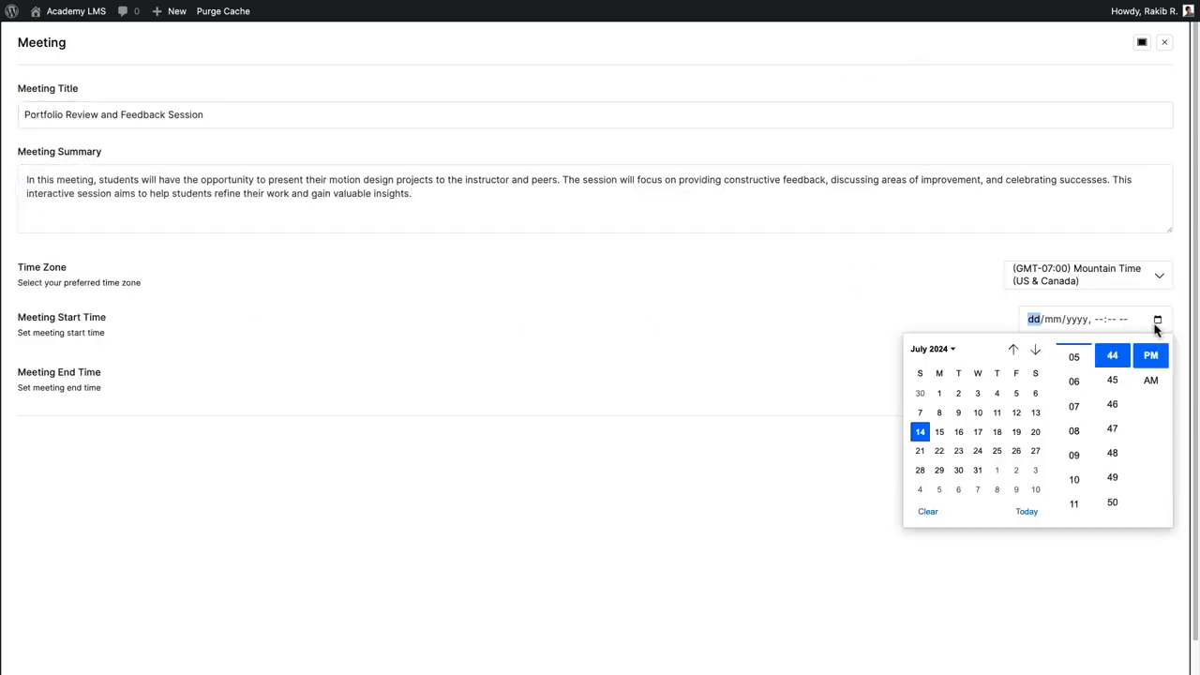
pyautogui.click(956, 460)
pyautogui.click(1074, 382)
pyautogui.click(1156, 375)
pyautogui.click(959, 525)
pyautogui.click(1075, 436)
pyautogui.click(993, 343)
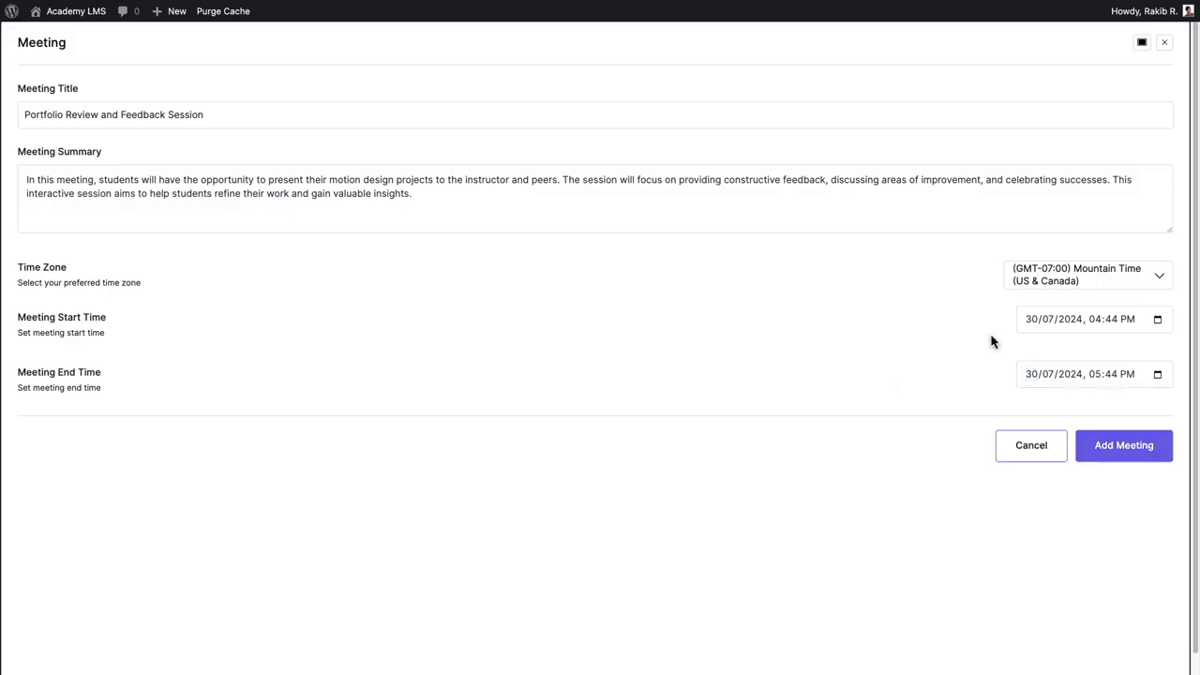
pyautogui.click(1130, 448)
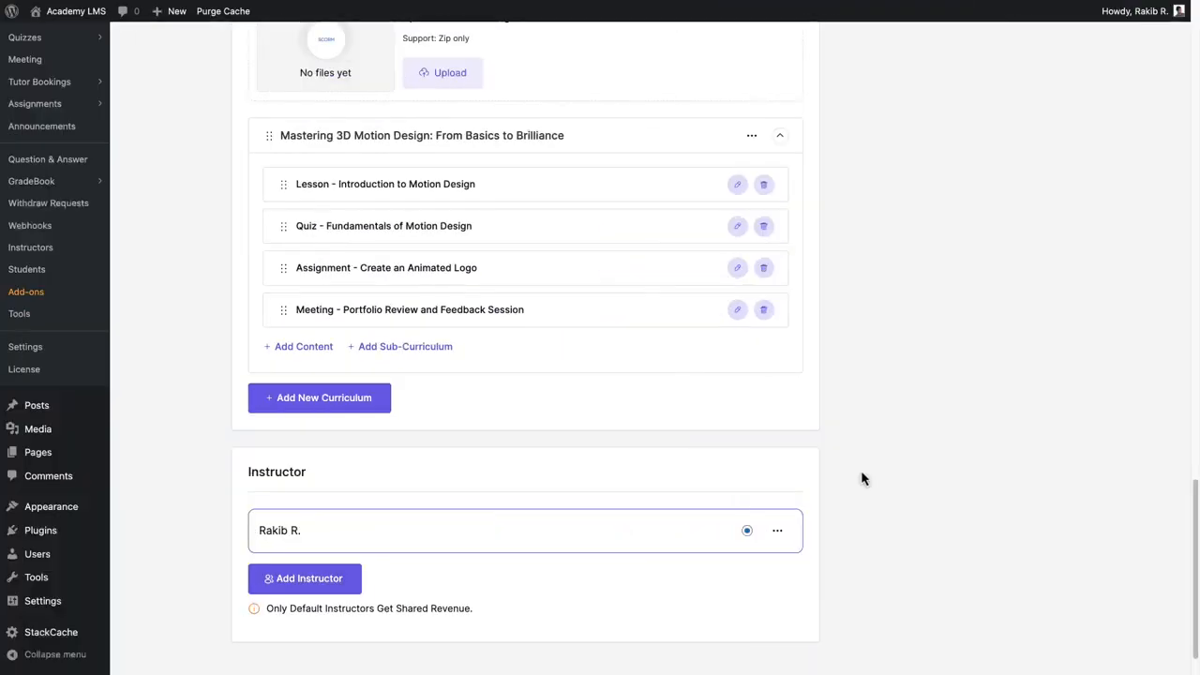
# Add a tutor booking to the curriculum titled One-on-One Project Consultation and paste its booking description.
pyautogui.click(294, 346)
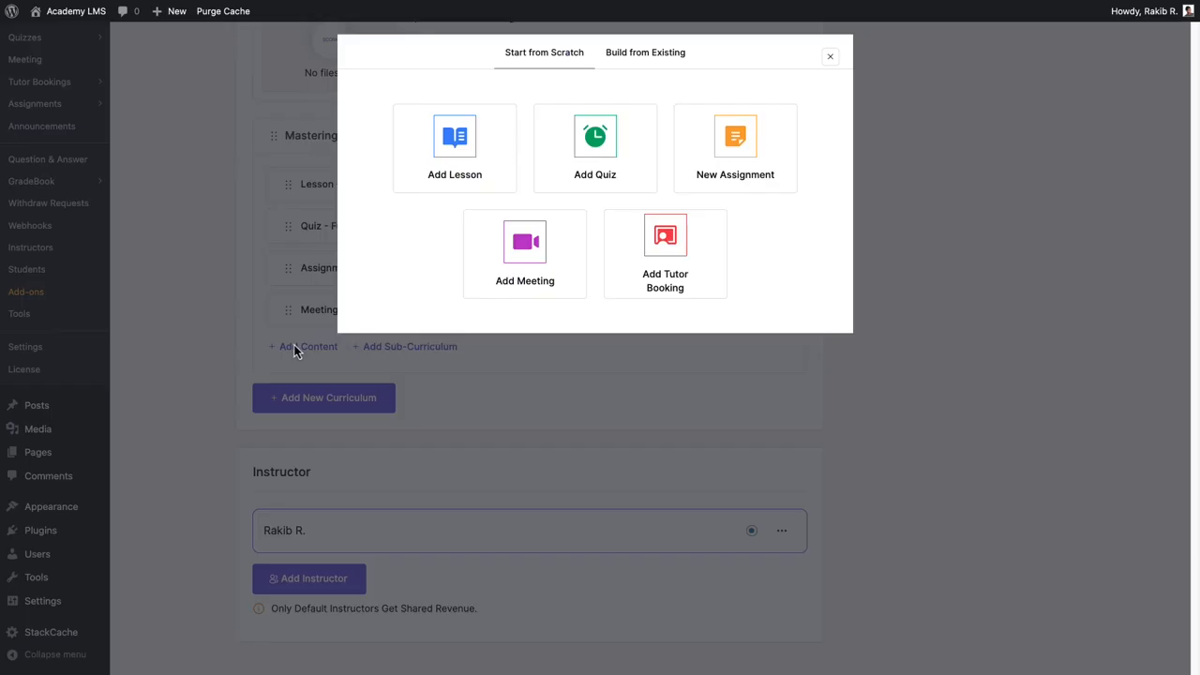
pyautogui.click(686, 260)
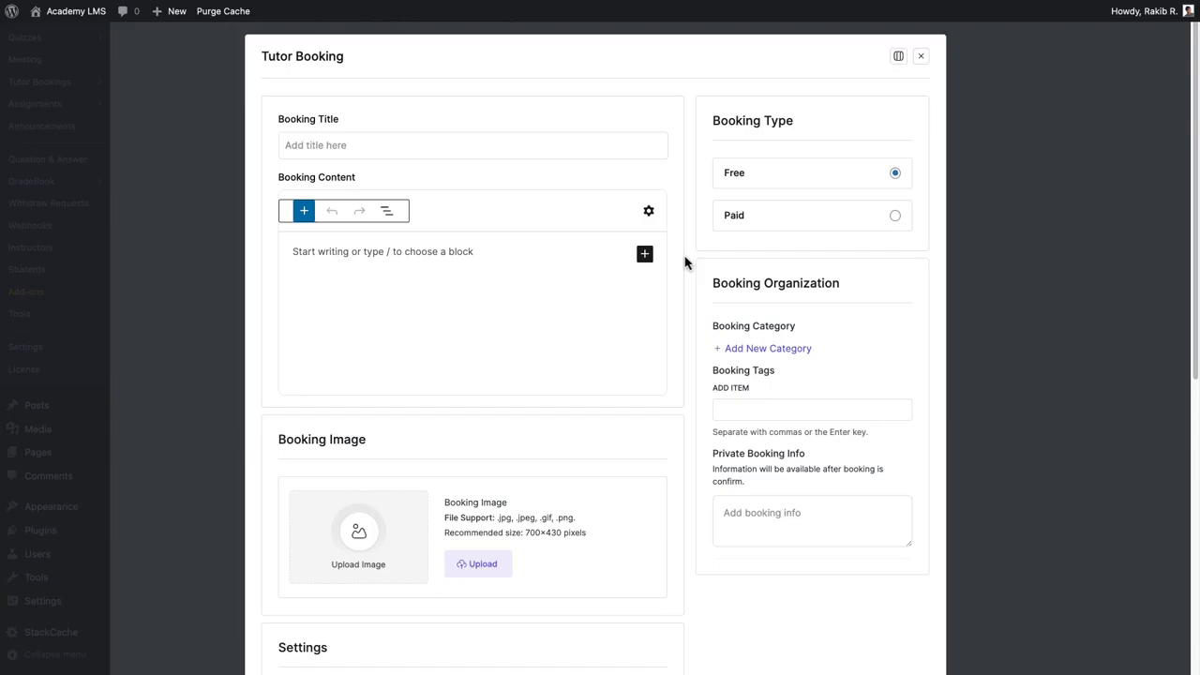
pyautogui.write('One-on-One Project Consultation')
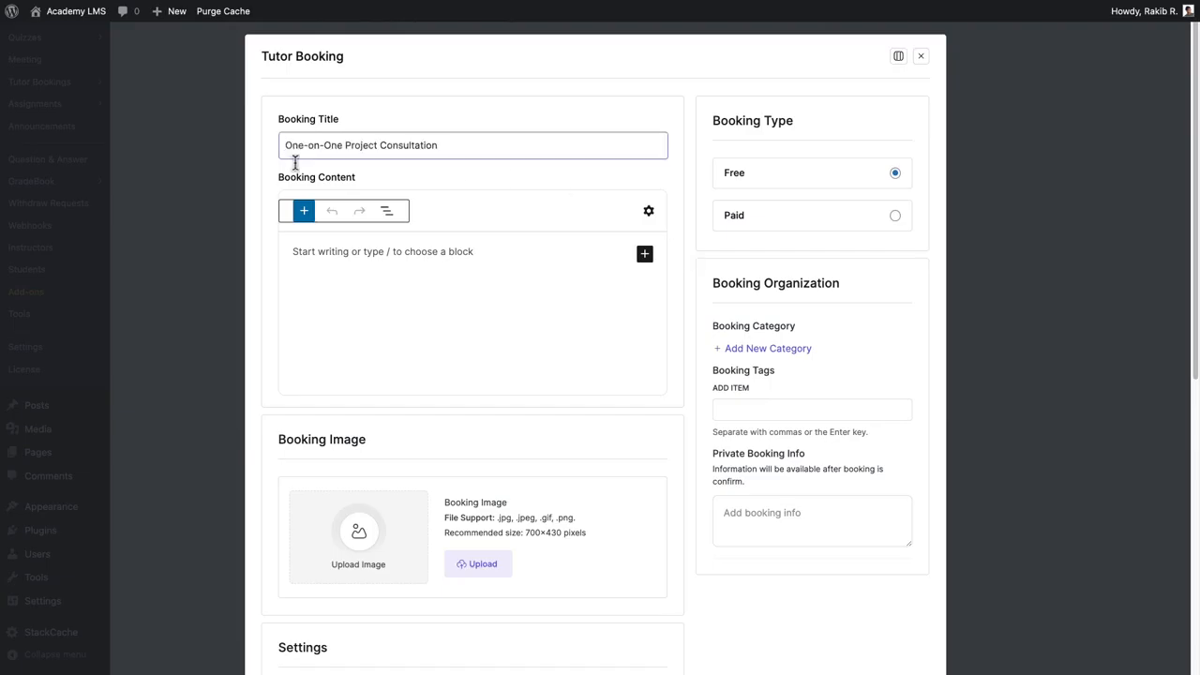
pyautogui.click(293, 251)
pyautogui.write("Students can book a one-on-one consultation with the tutor to discuss their motion design projects in detail. This session will provide personalized guidance, address specific challenges, and offer tailored advice to help students achieve their project goals. It's an excellent opportunity for students to get expert input and enhance their learning experience.")
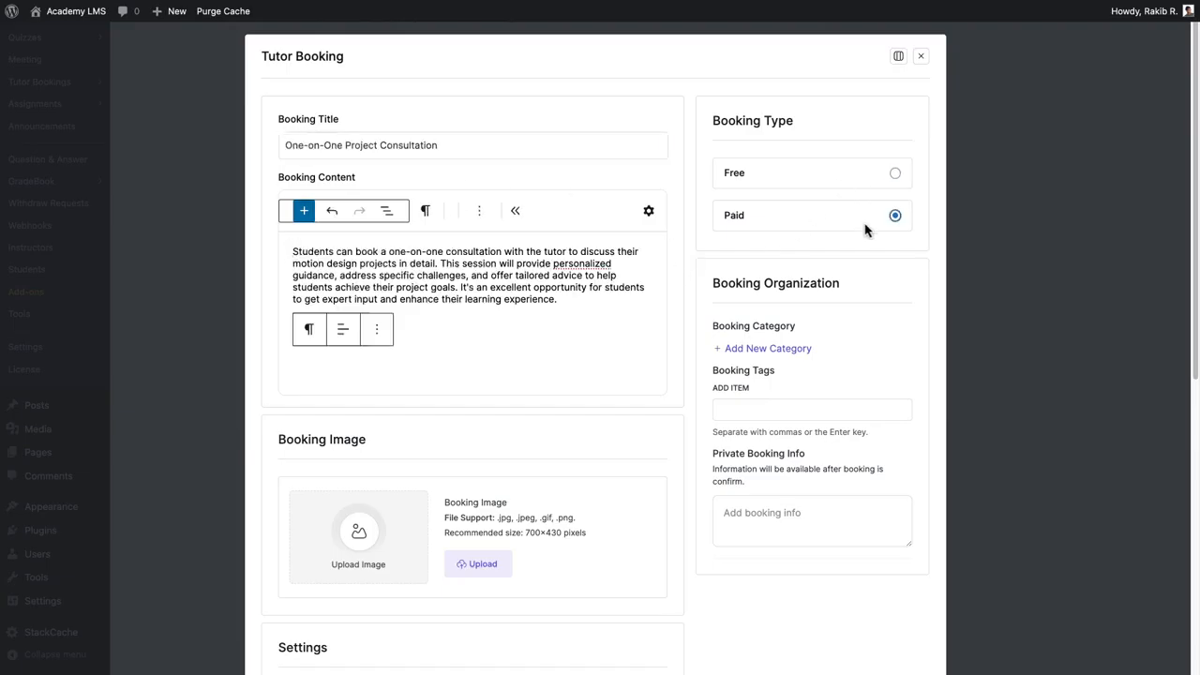
# Keep the booking free, then create and select a new booking category named Consultation.
pyautogui.click(871, 177)
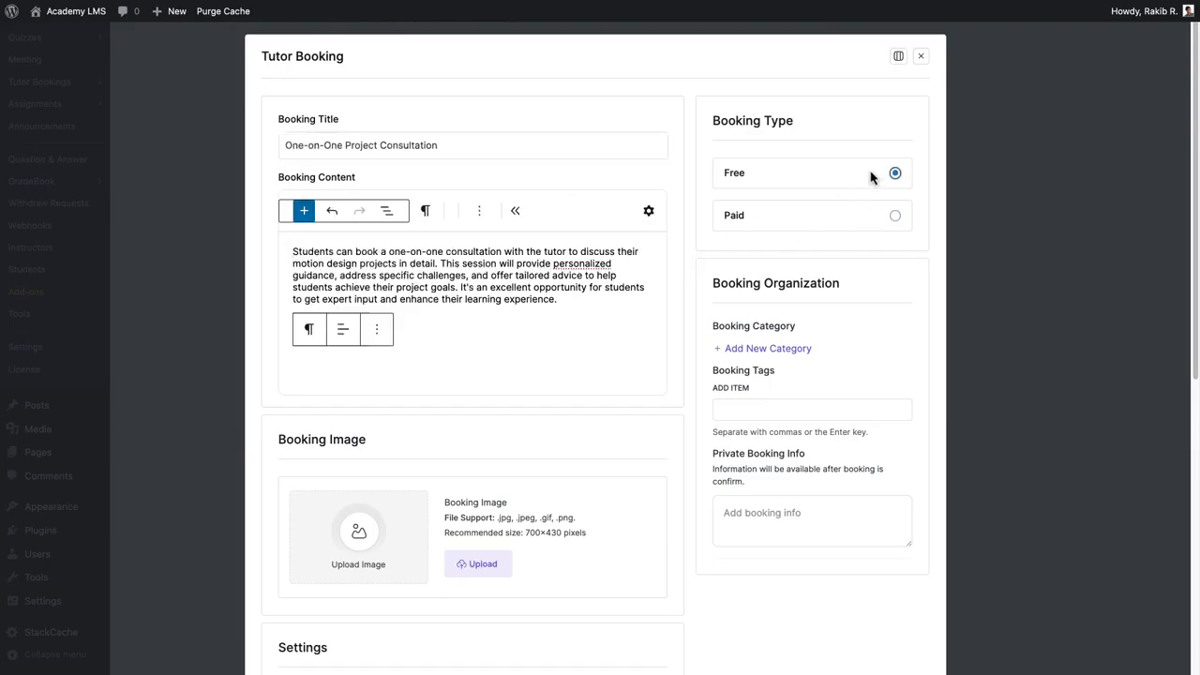
pyautogui.click(782, 351)
pyautogui.write('Consultation')
pyautogui.click(728, 448)
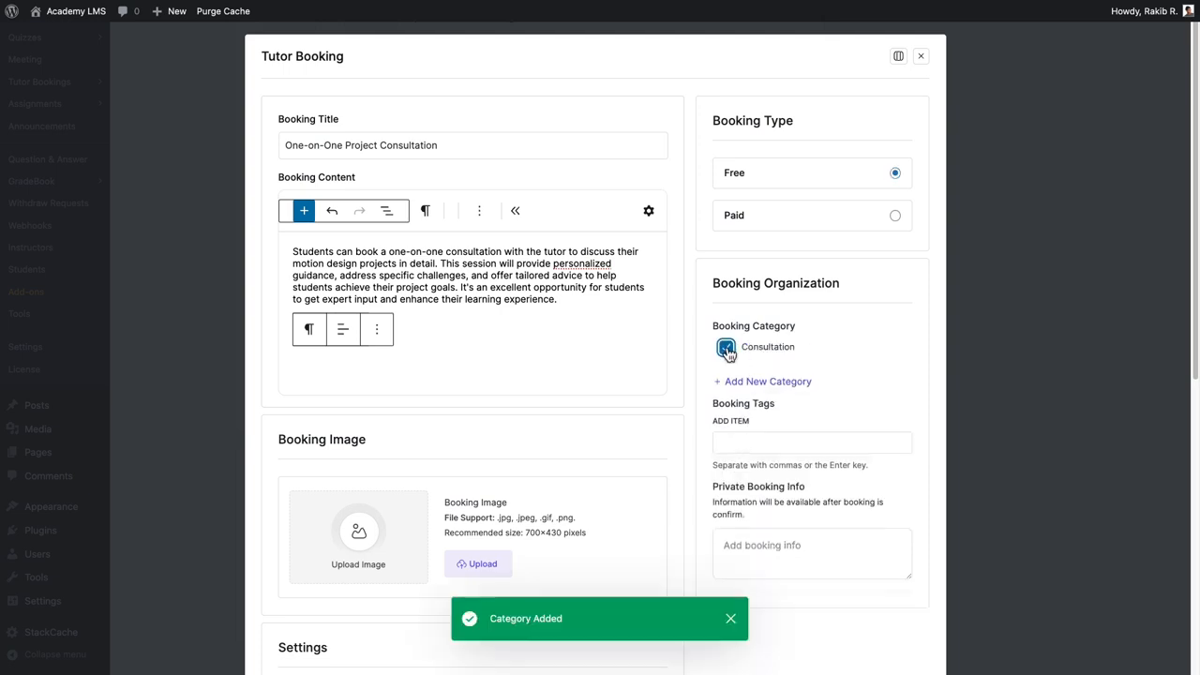
# Keep Live Class as the class type and set the booking time zone to (GMT-07:00) Mountain Time (US & Canada).
pyautogui.scroll(-5, 734, 543)
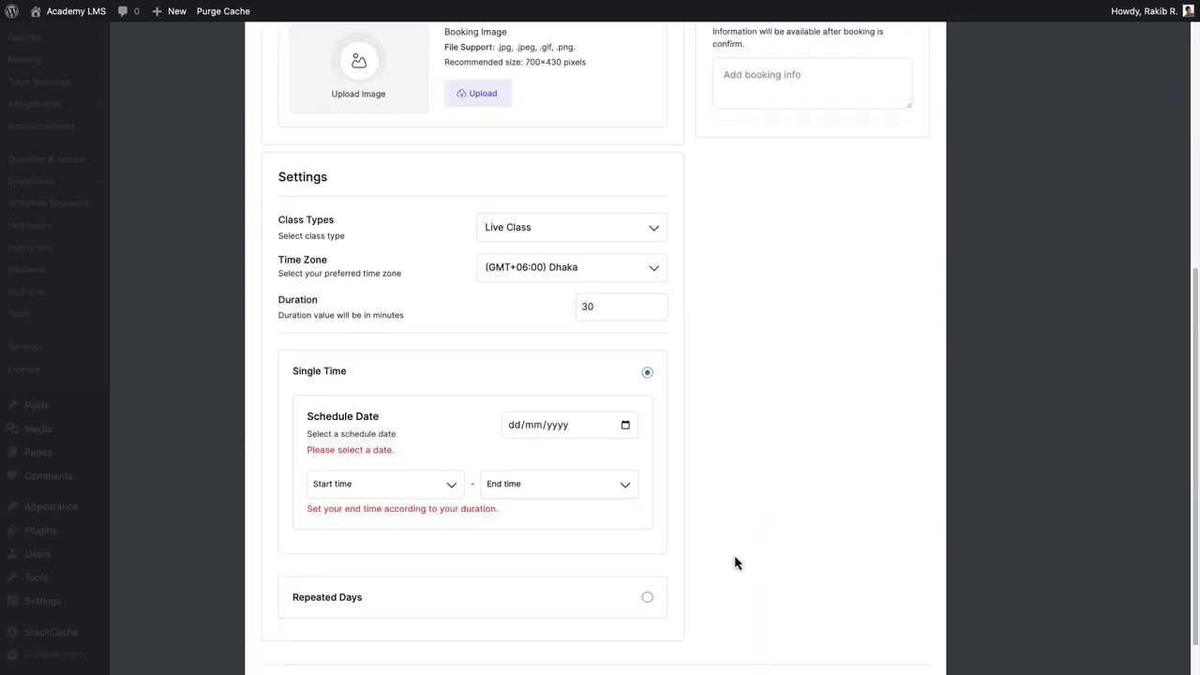
pyautogui.click(627, 231)
pyautogui.click(535, 274)
pyautogui.click(570, 234)
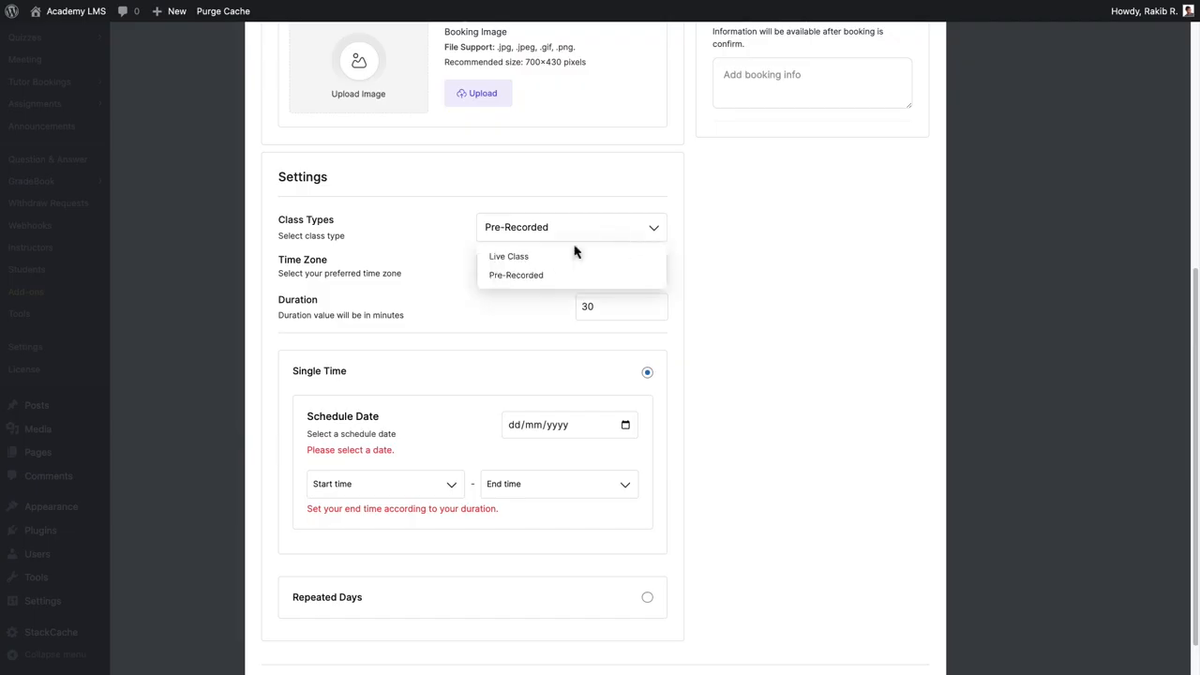
pyautogui.click(559, 257)
pyautogui.click(558, 266)
pyautogui.click(563, 378)
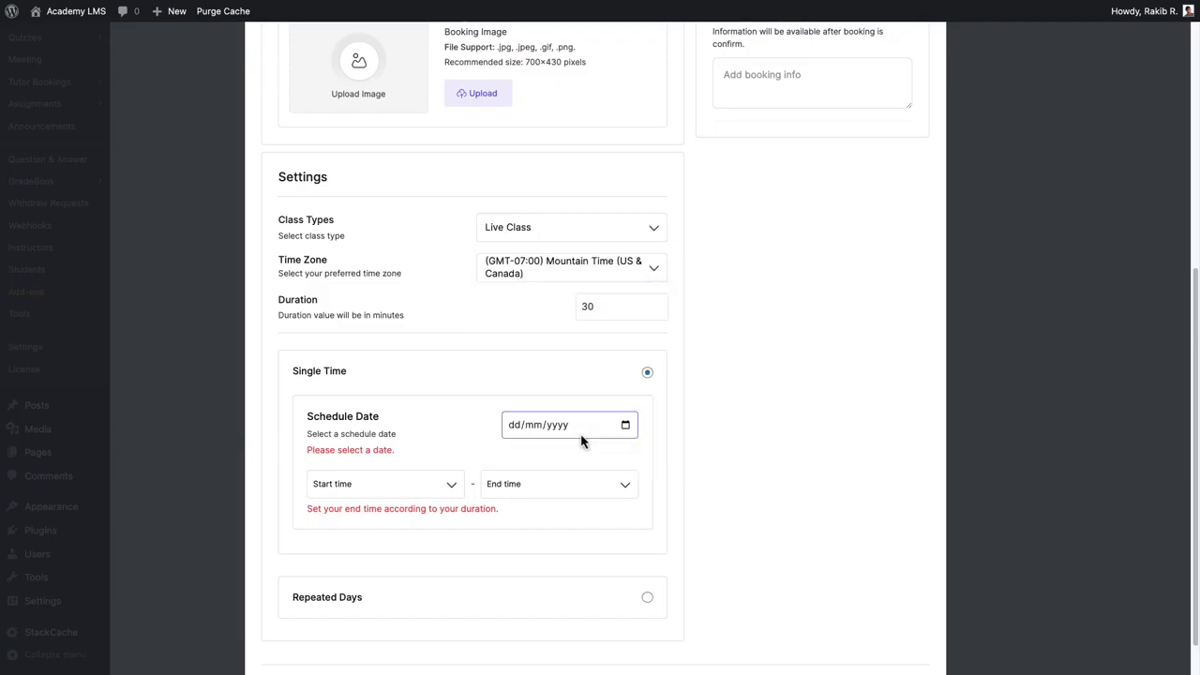
# Schedule the booking for 31/07/2024 from 1:30 PM to 2:00 PM and add it.
pyautogui.moveTo(595, 313); pyautogui.dragTo(542, 318)
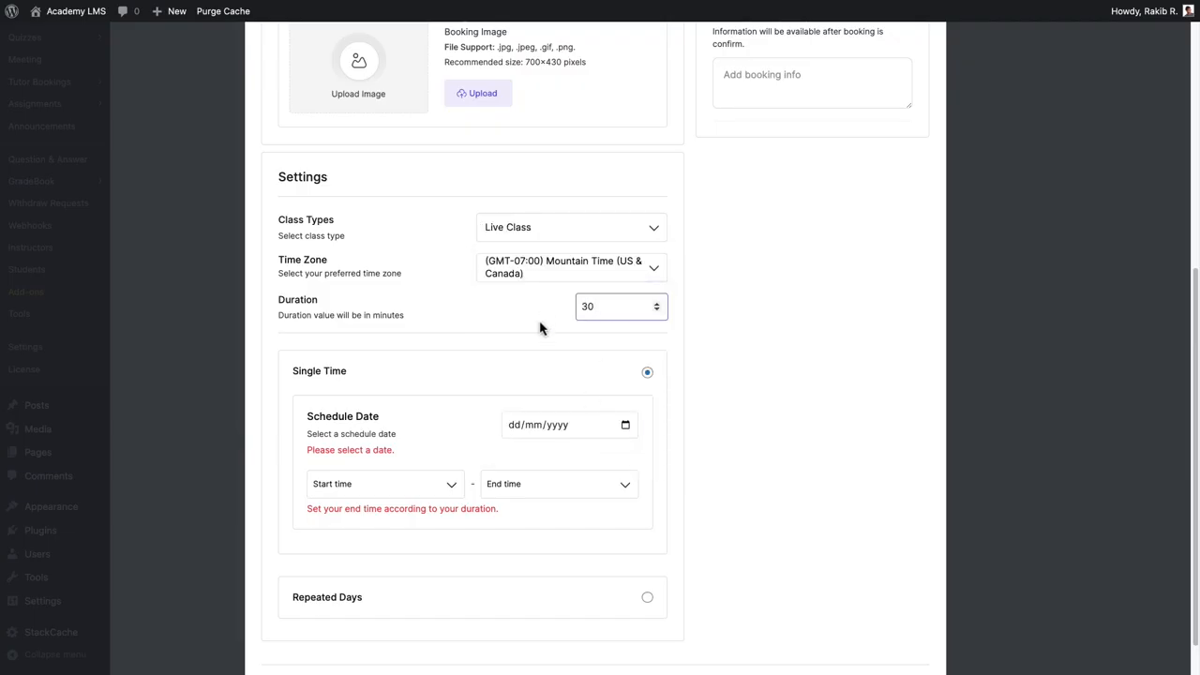
pyautogui.click(625, 427)
pyautogui.click(591, 554)
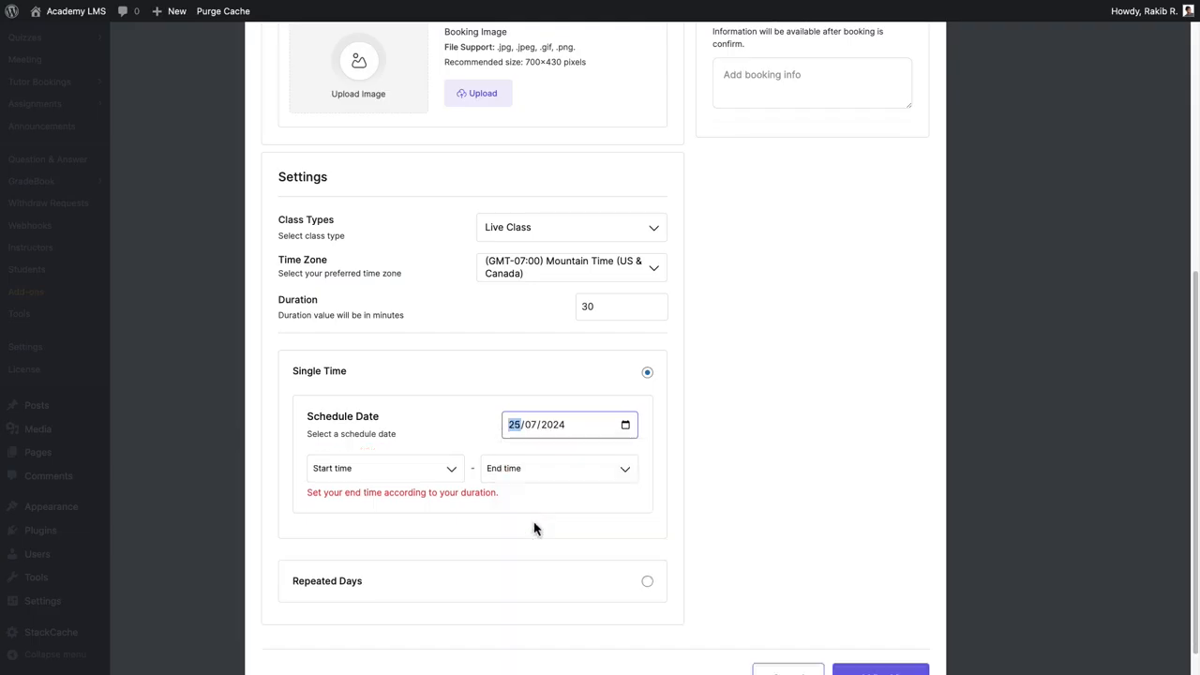
pyautogui.write('31')
pyautogui.click(384, 468)
pyautogui.click(403, 610)
pyautogui.click(570, 470)
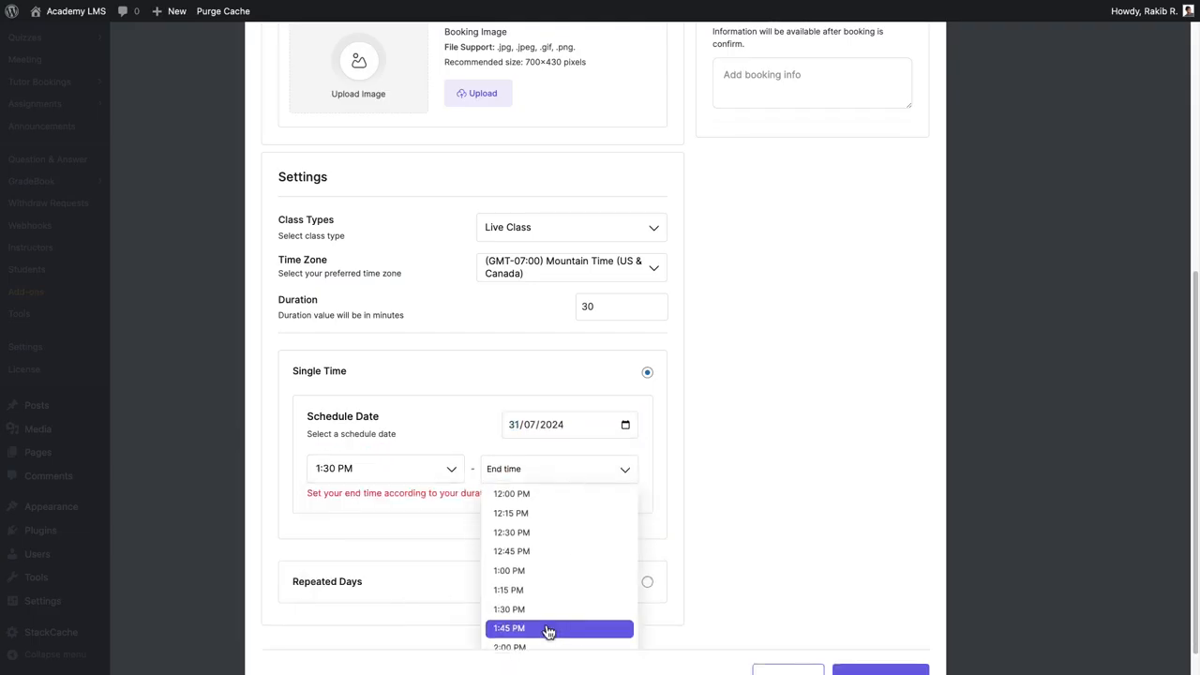
pyautogui.click(521, 647)
pyautogui.click(865, 645)
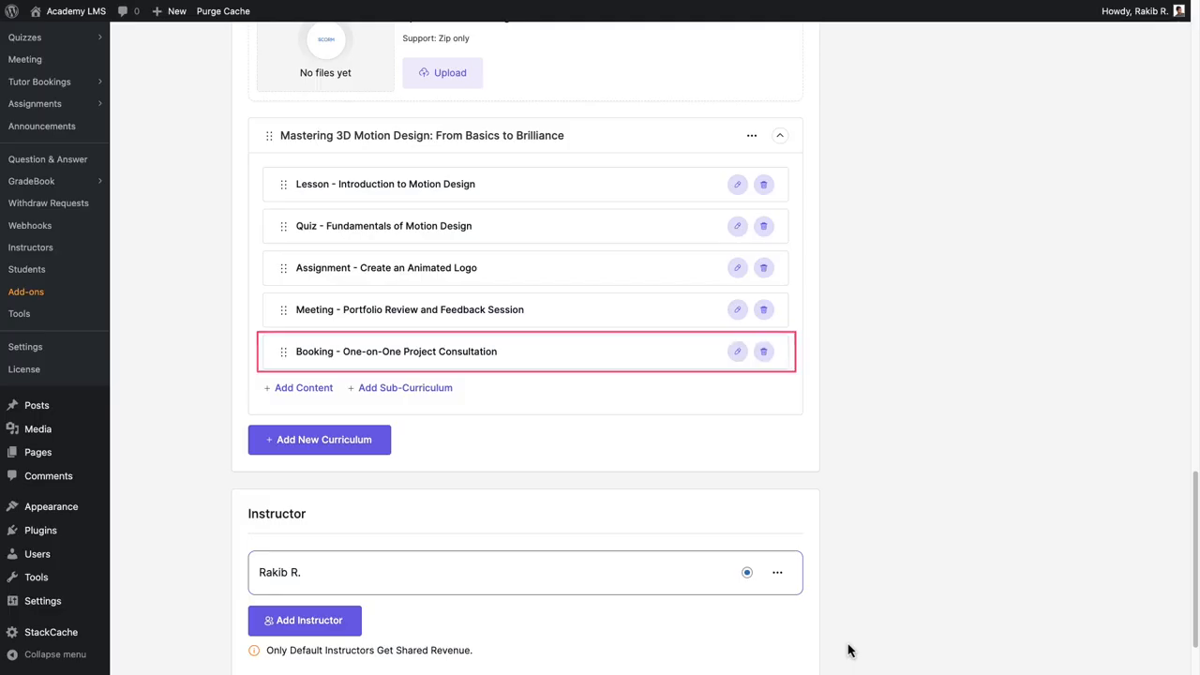
# Make the course paid with a regular price of 299 USD and a sale price of 249 USD.
pyautogui.scroll(10, 1007, 536)
pyautogui.scroll(10, 1008, 535)
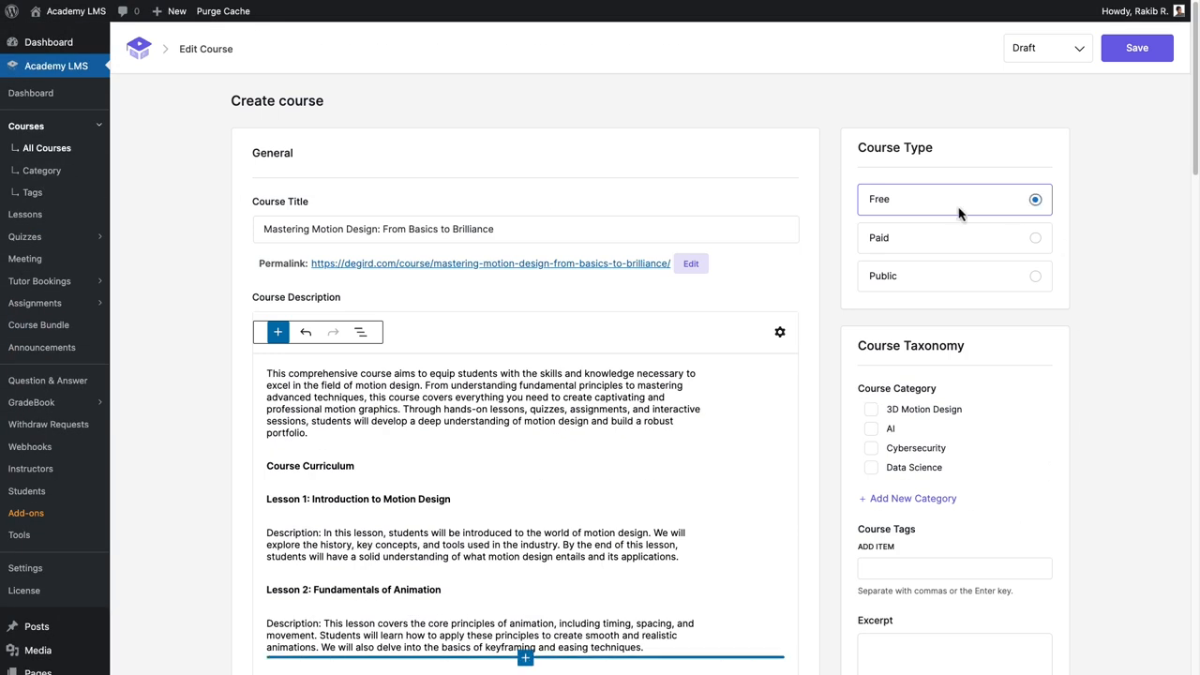
pyautogui.click(947, 281)
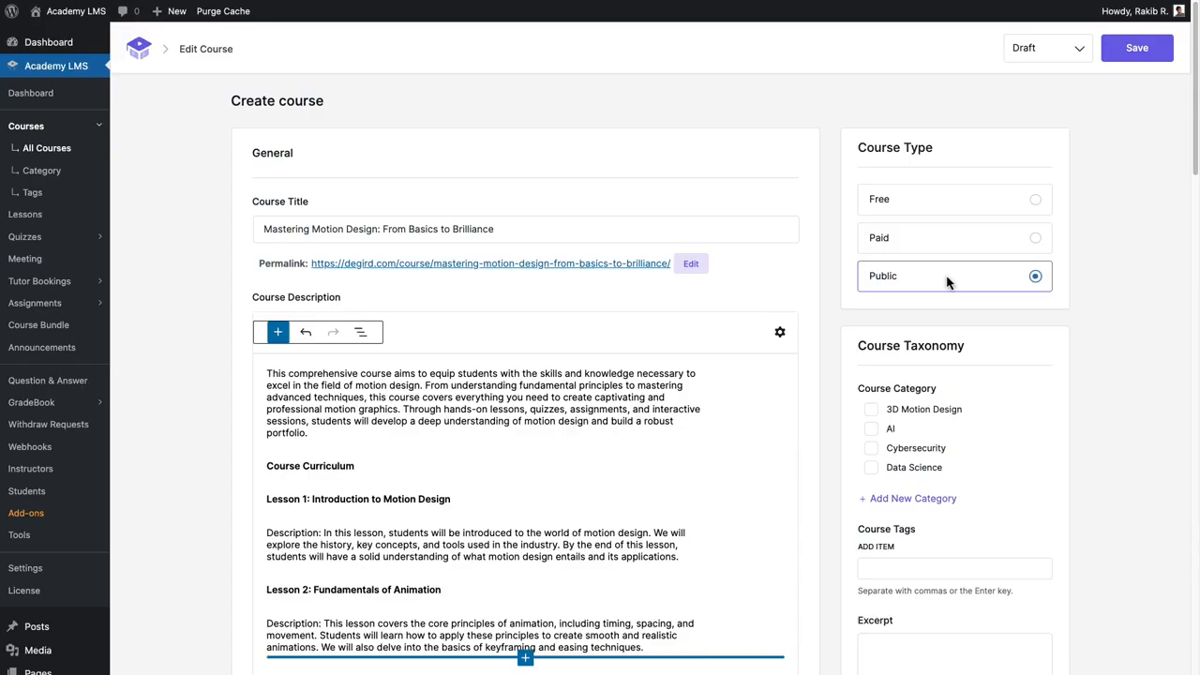
pyautogui.click(974, 246)
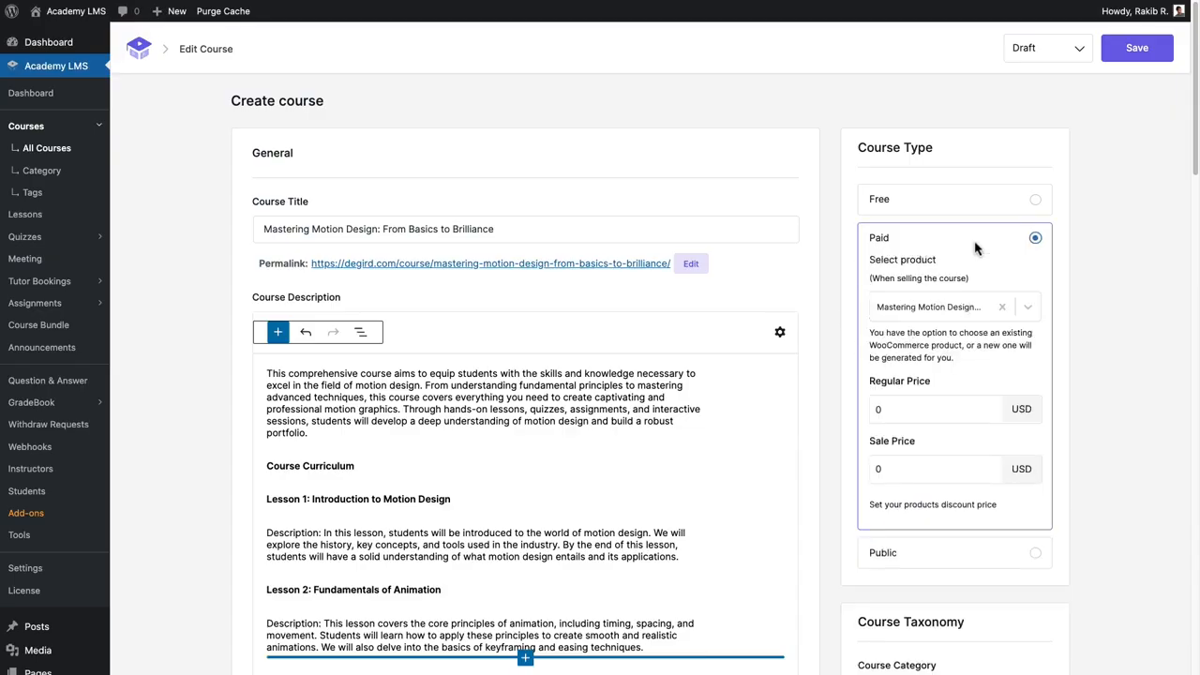
pyautogui.moveTo(903, 406); pyautogui.dragTo(868, 414)
pyautogui.write('299')
pyautogui.moveTo(892, 471); pyautogui.dragTo(853, 482)
pyautogui.write('249')
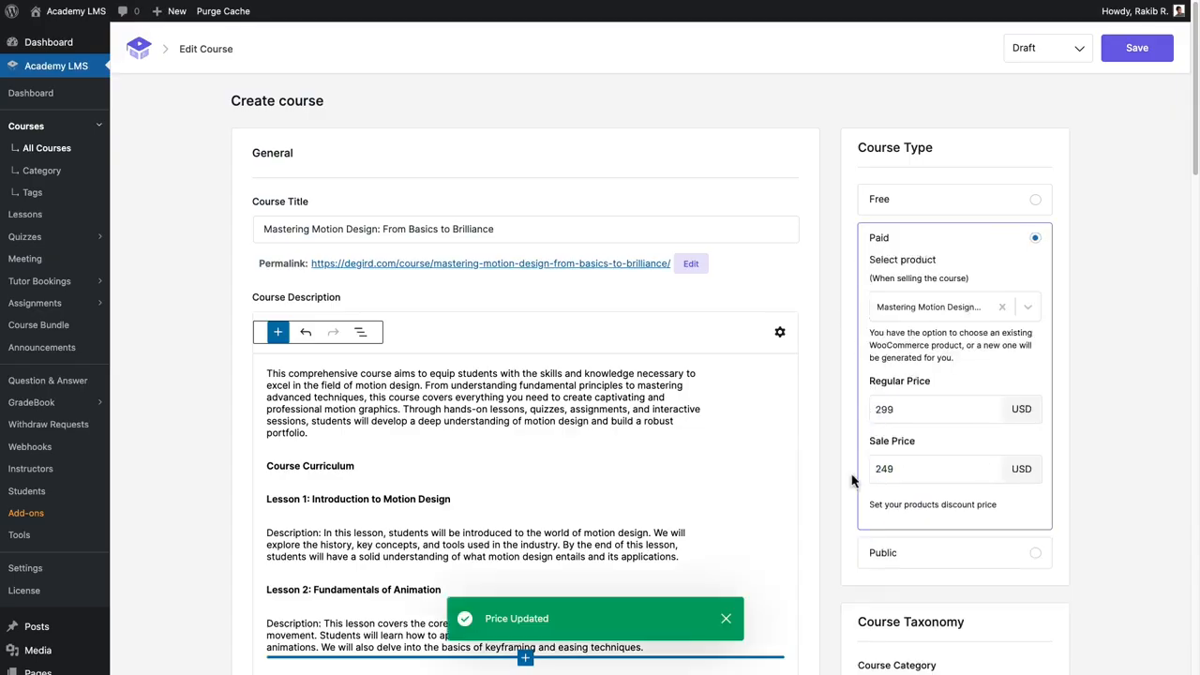
# Create and select a new course category named Motion Design.
pyautogui.scroll(-1, 853, 482)
pyautogui.scroll(-4, 851, 481)
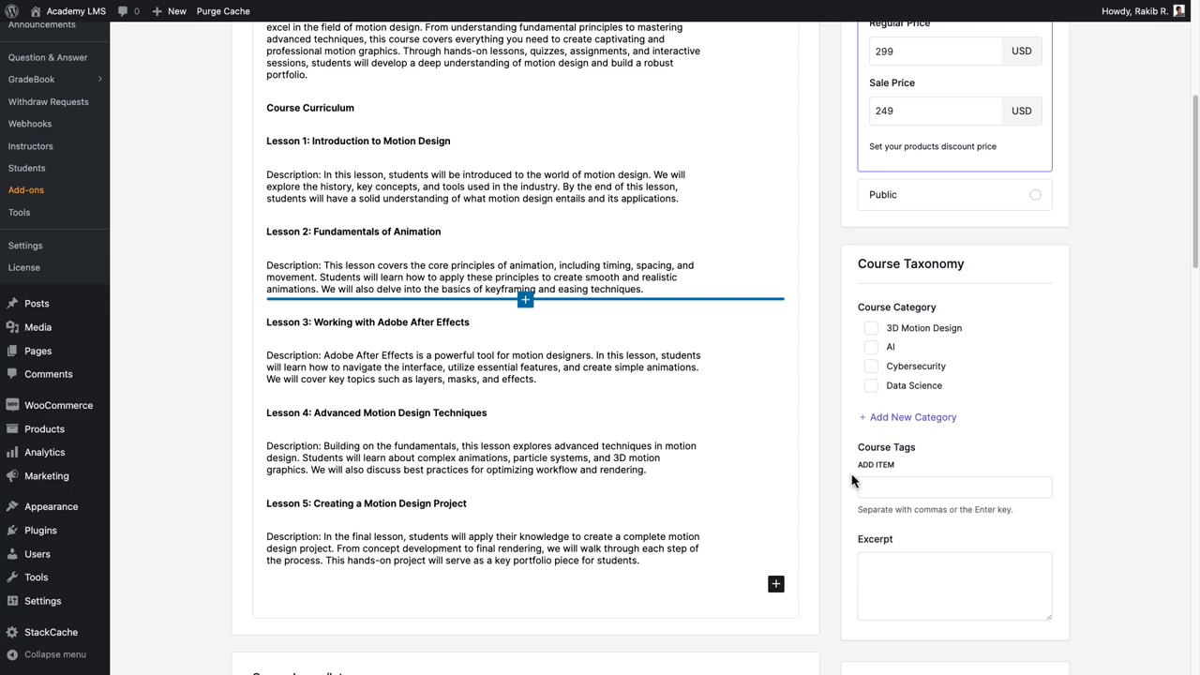
pyautogui.click(948, 425)
pyautogui.write('Motion Design')
pyautogui.click(870, 517)
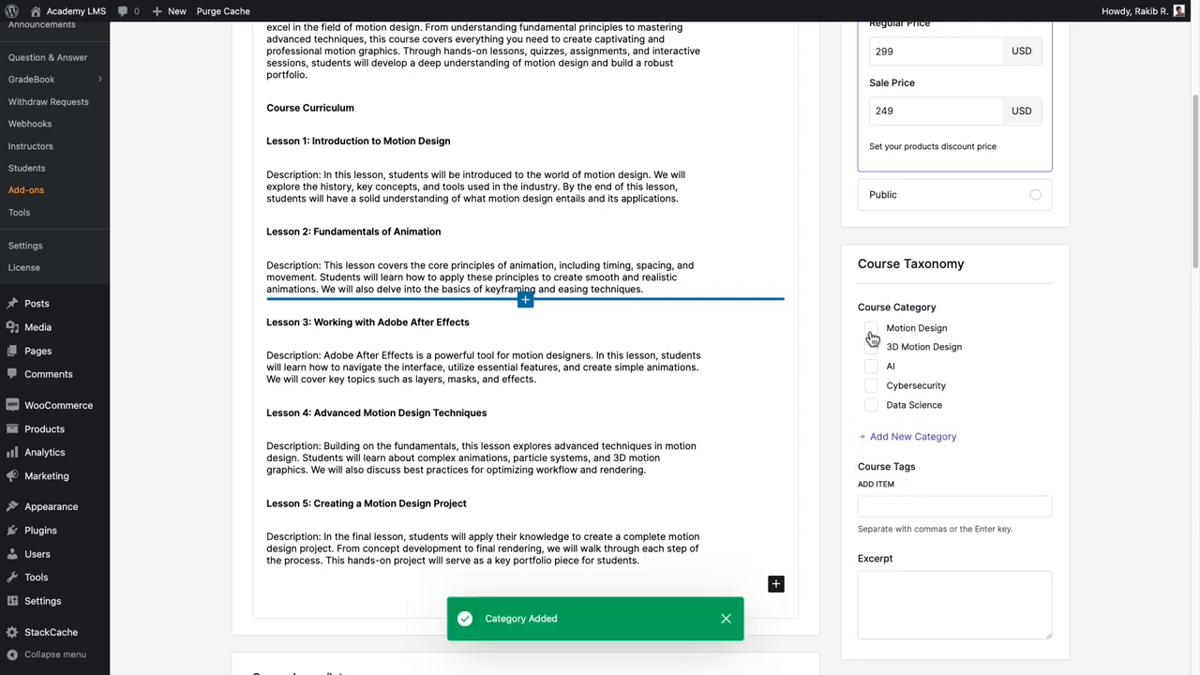
# Add the course tags motion design and 3d design.
pyautogui.click(870, 506)
pyautogui.write('motion design')
pyautogui.press('Return')
pyautogui.write('3d design')
pyautogui.press('Return')
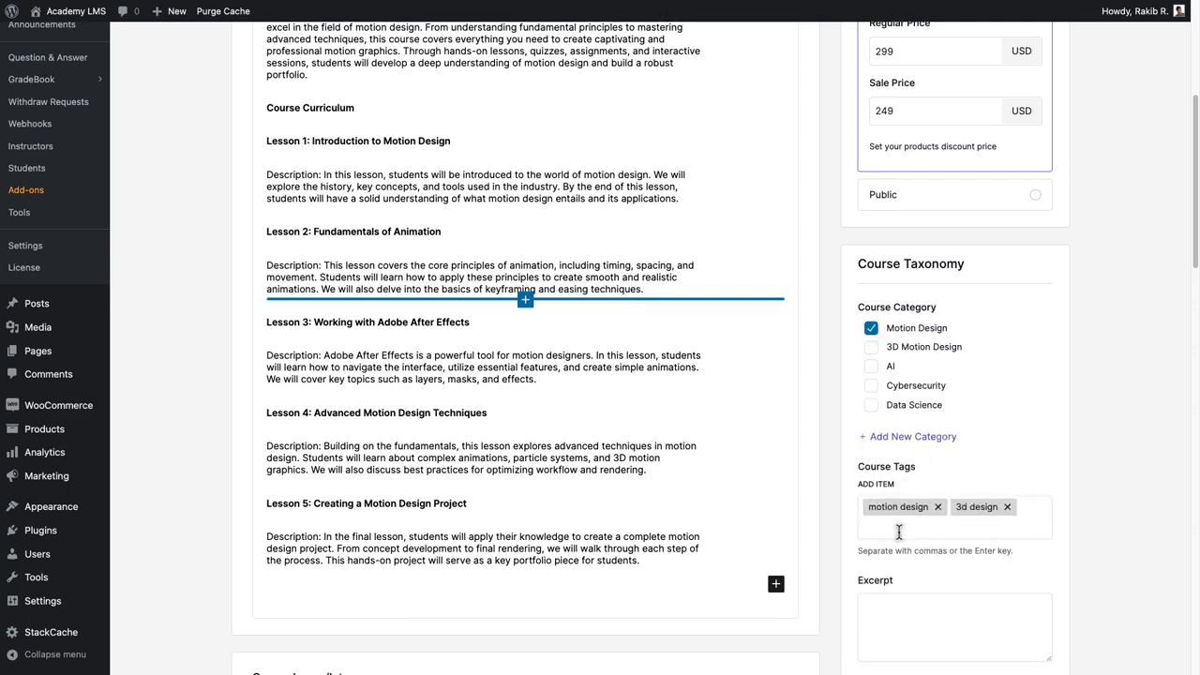
# Paste the course excerpt into the excerpt field.
pyautogui.scroll(-5, 898, 530)
pyautogui.click(867, 207)
pyautogui.hotkey('ctrl', 'v')
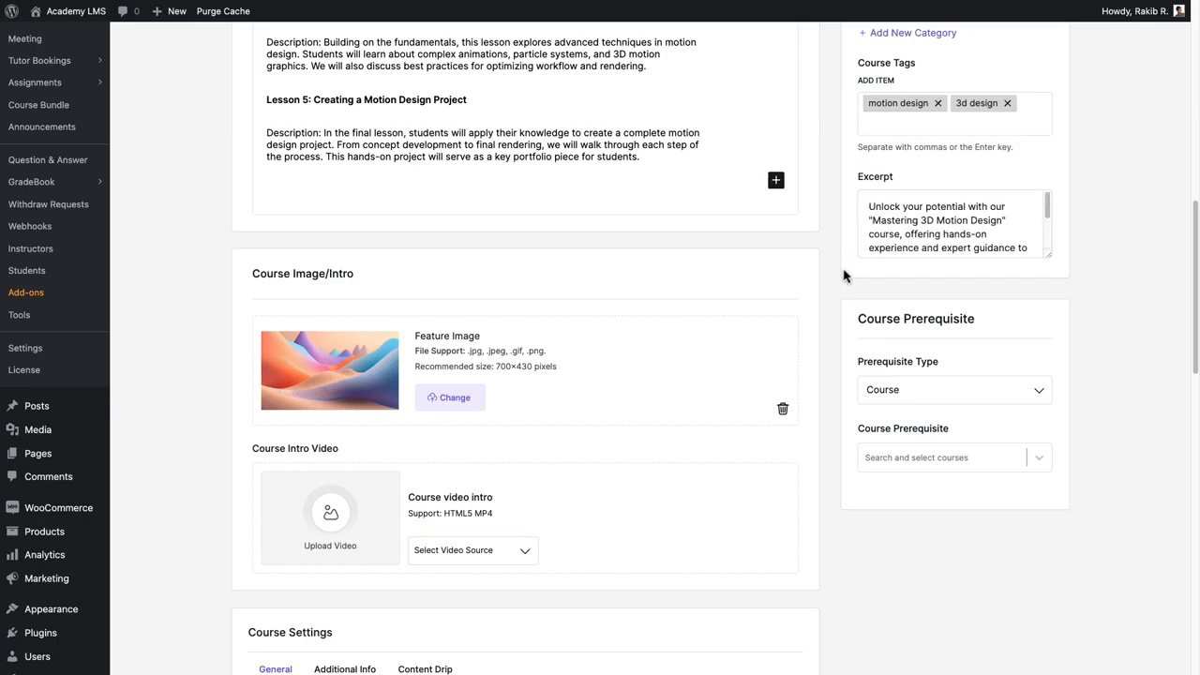
# Set the course prerequisite to Foundations of Motion Design: From Basics to Animation Mastery.
pyautogui.moveTo(855, 319); pyautogui.dragTo(981, 326)
pyautogui.click(996, 330)
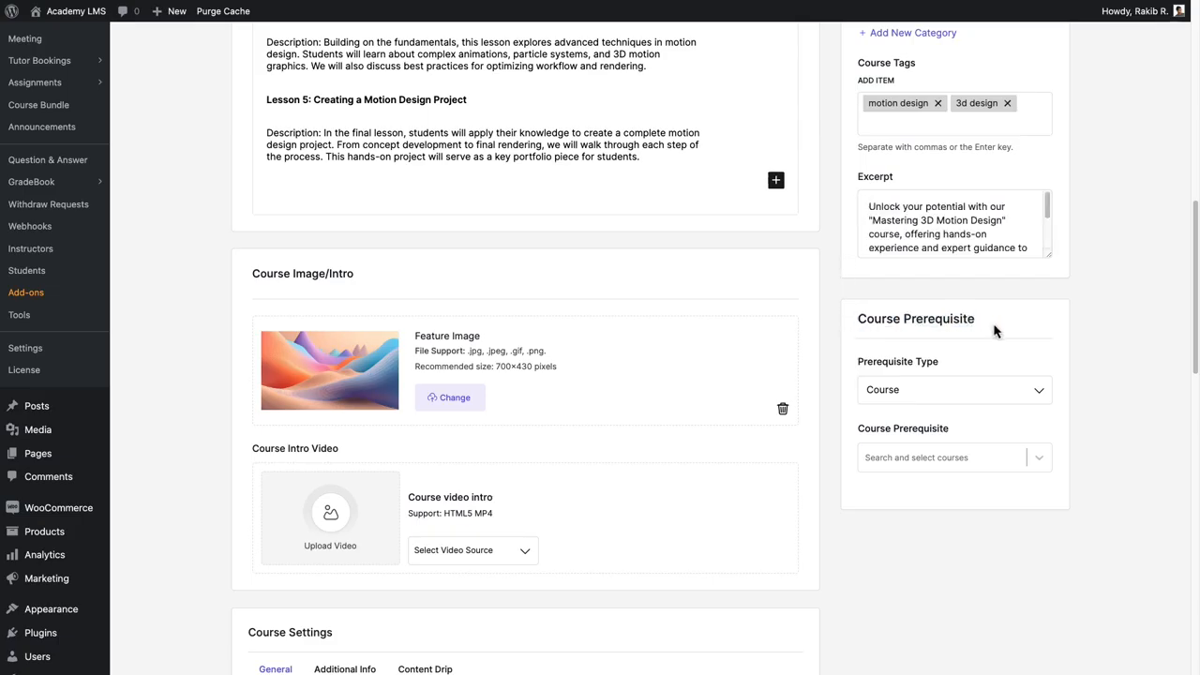
pyautogui.click(1046, 397)
pyautogui.click(916, 421)
pyautogui.click(1033, 458)
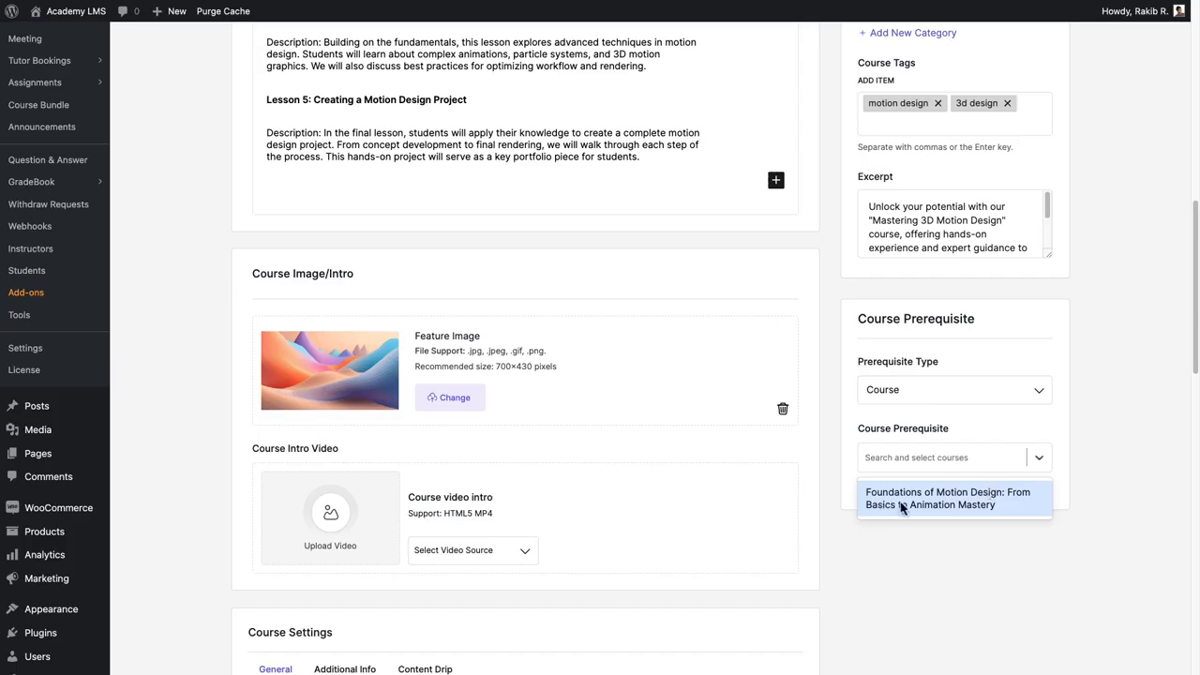
pyautogui.click(1004, 503)
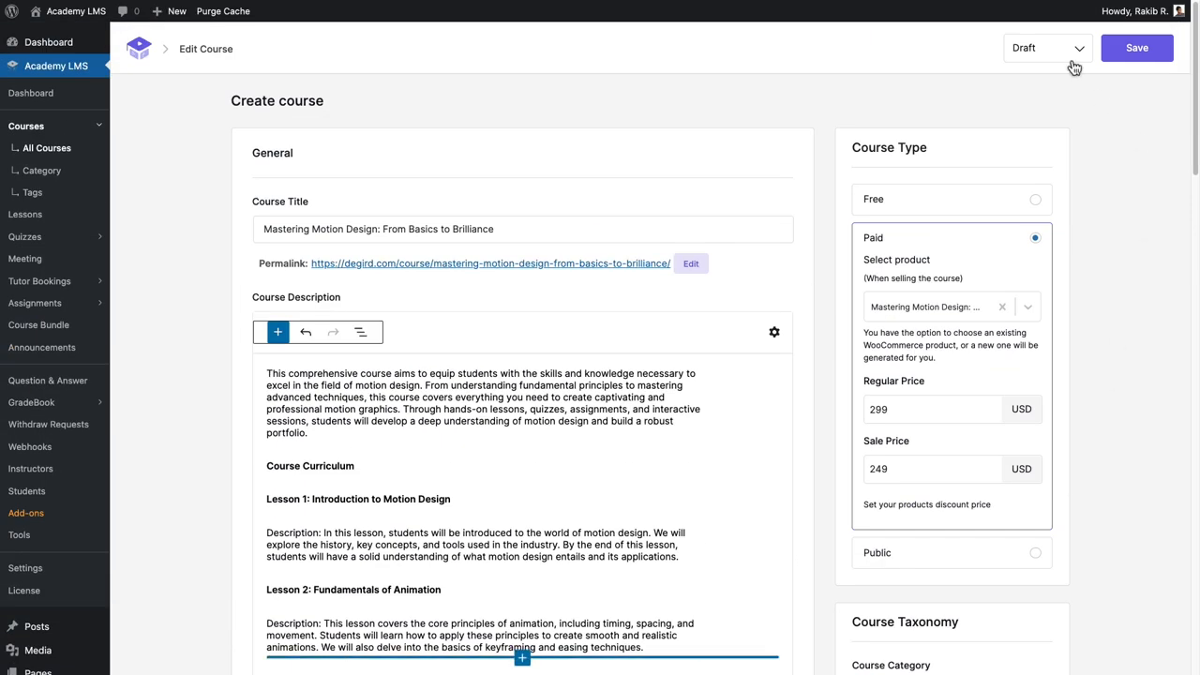
# Change the course status from Draft to Publish and save the course.
pyautogui.click(1073, 54)
pyautogui.click(1065, 78)
pyautogui.click(1168, 56)
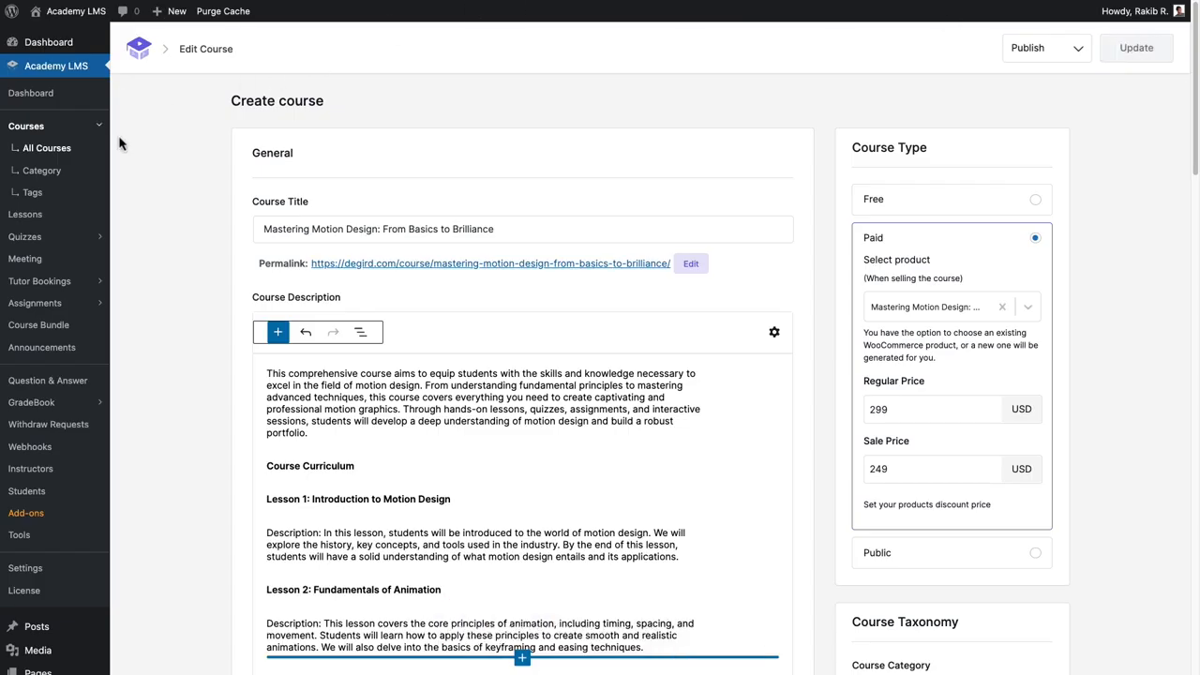
# Review the published course page, including its Requirements and Materials Included tabs.
pyautogui.click(90, 148)
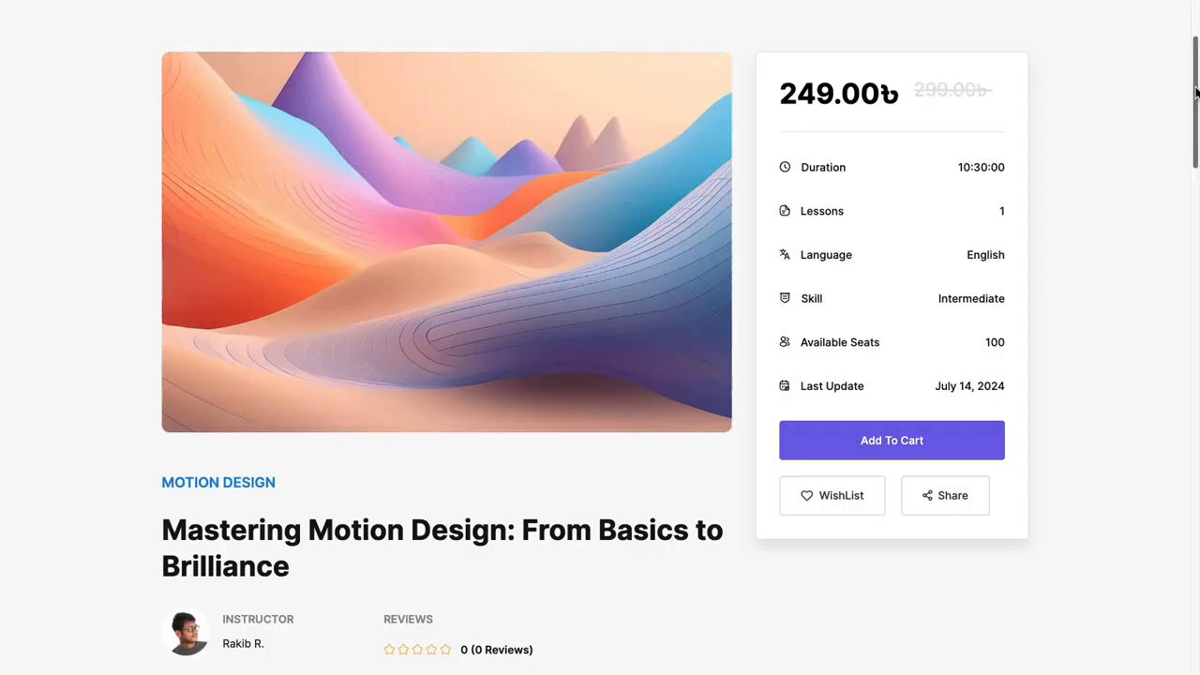
pyautogui.scroll(-5, 1196, 91)
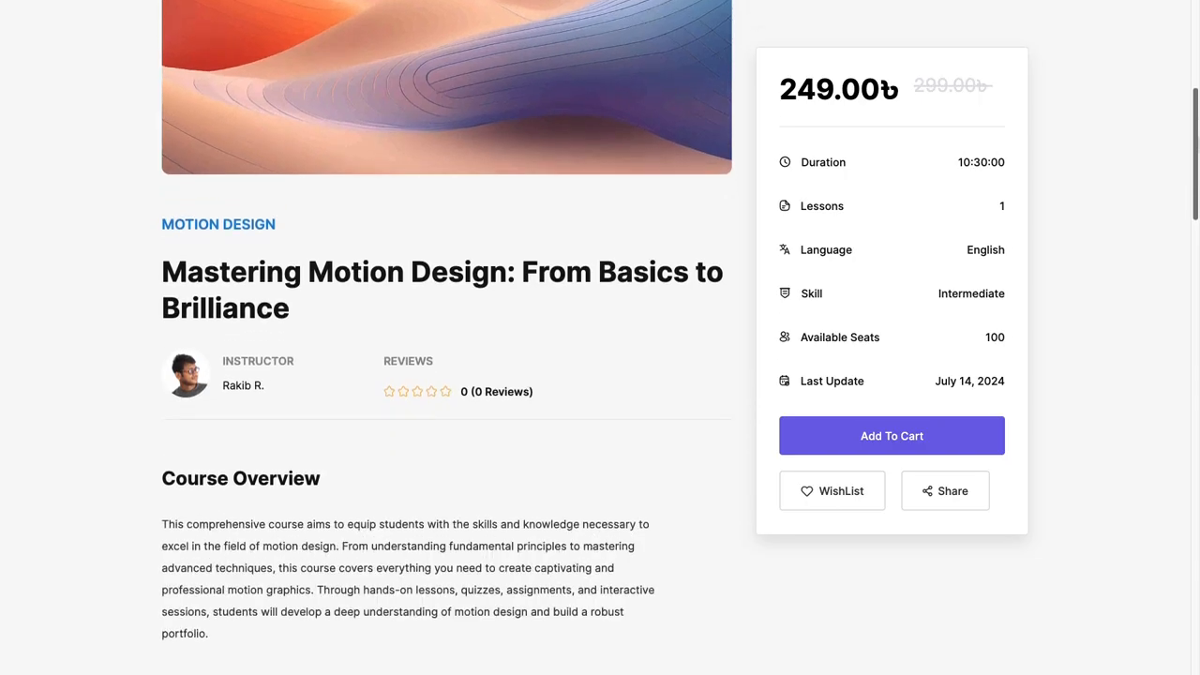
pyautogui.scroll(-15, 446, 337)
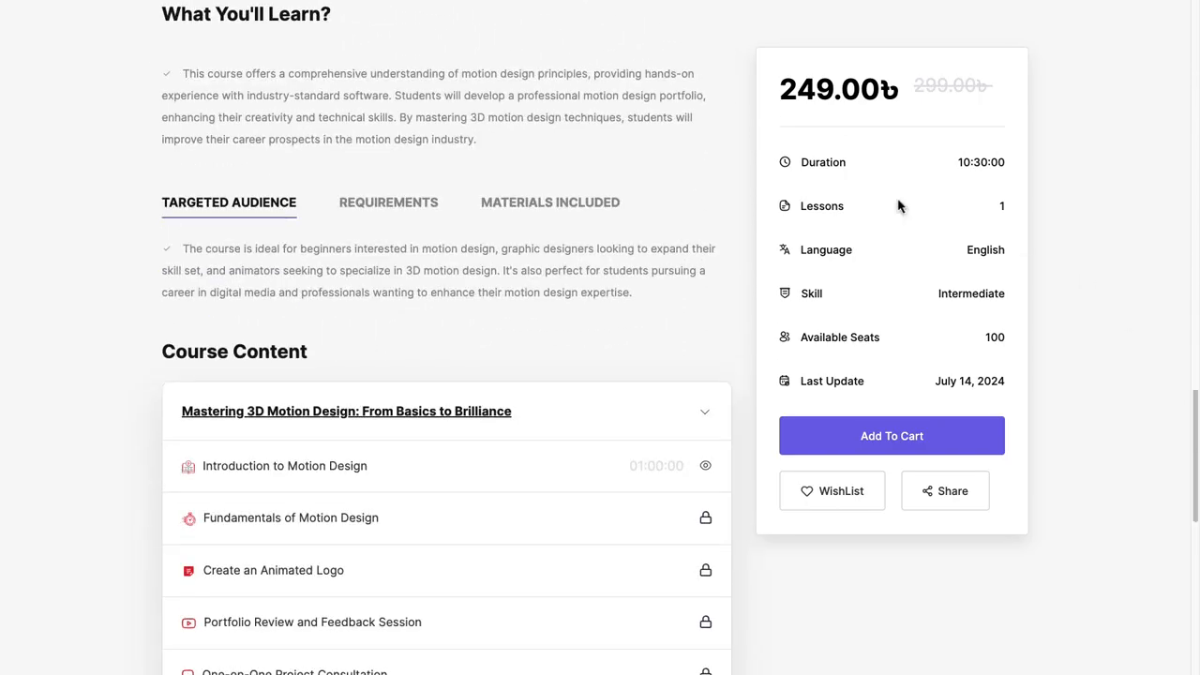
pyautogui.click(388, 203)
pyautogui.click(611, 204)
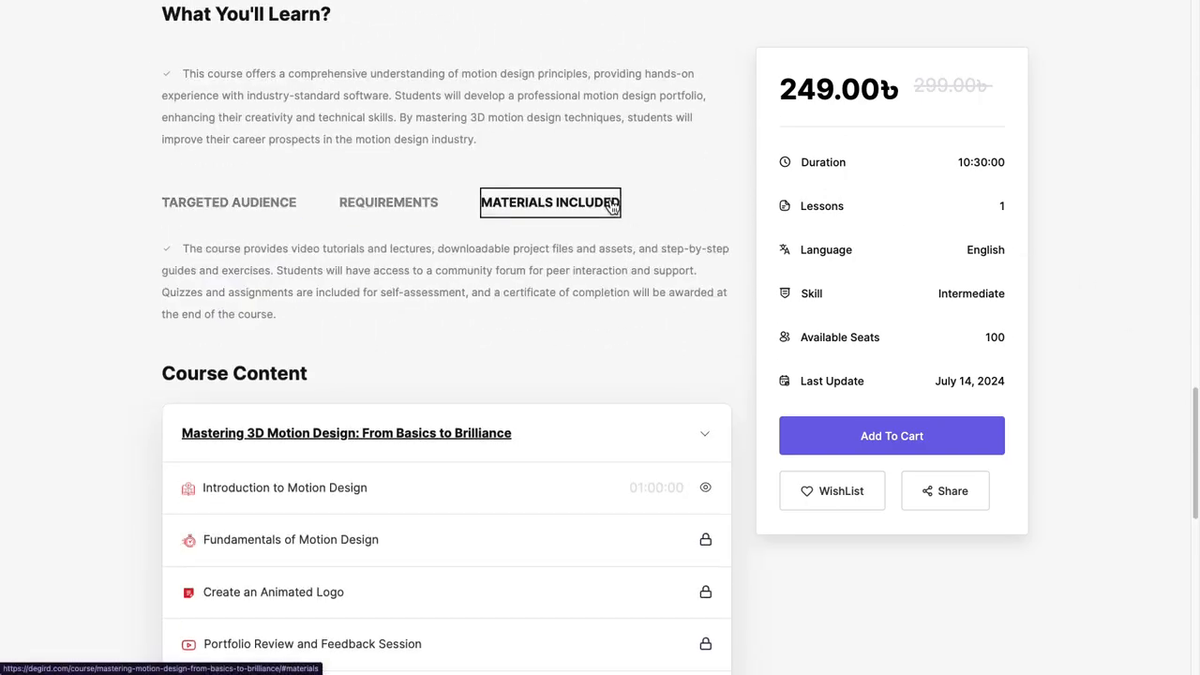